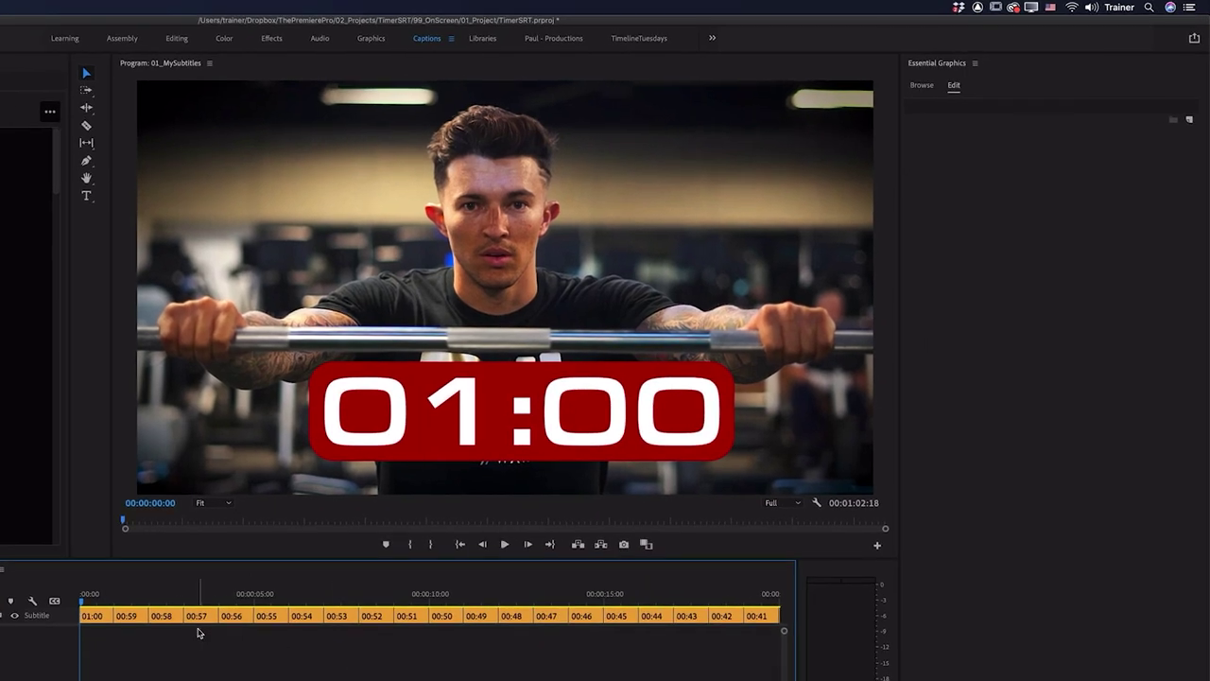
Set the first 01:00 caption in Futura Condensed Medium and shift it left in the frame
{"action": "left_click", "coordinate": [102, 616]}
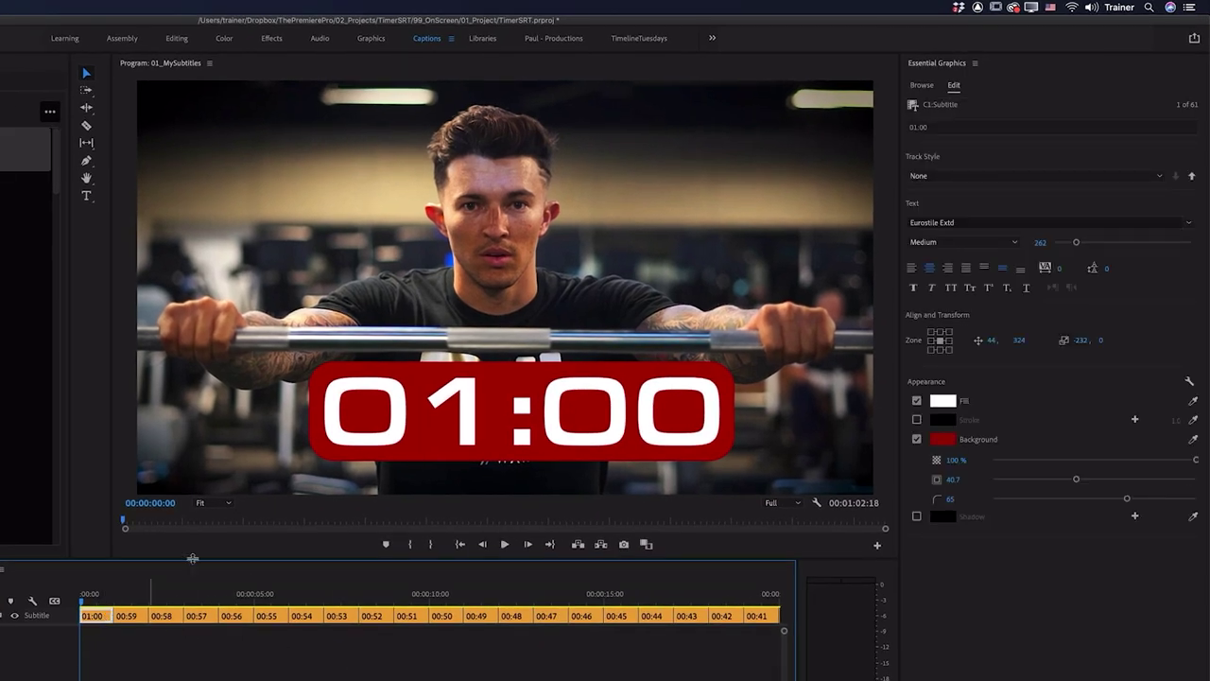
{"action": "left_click", "coordinate": [975, 223]}
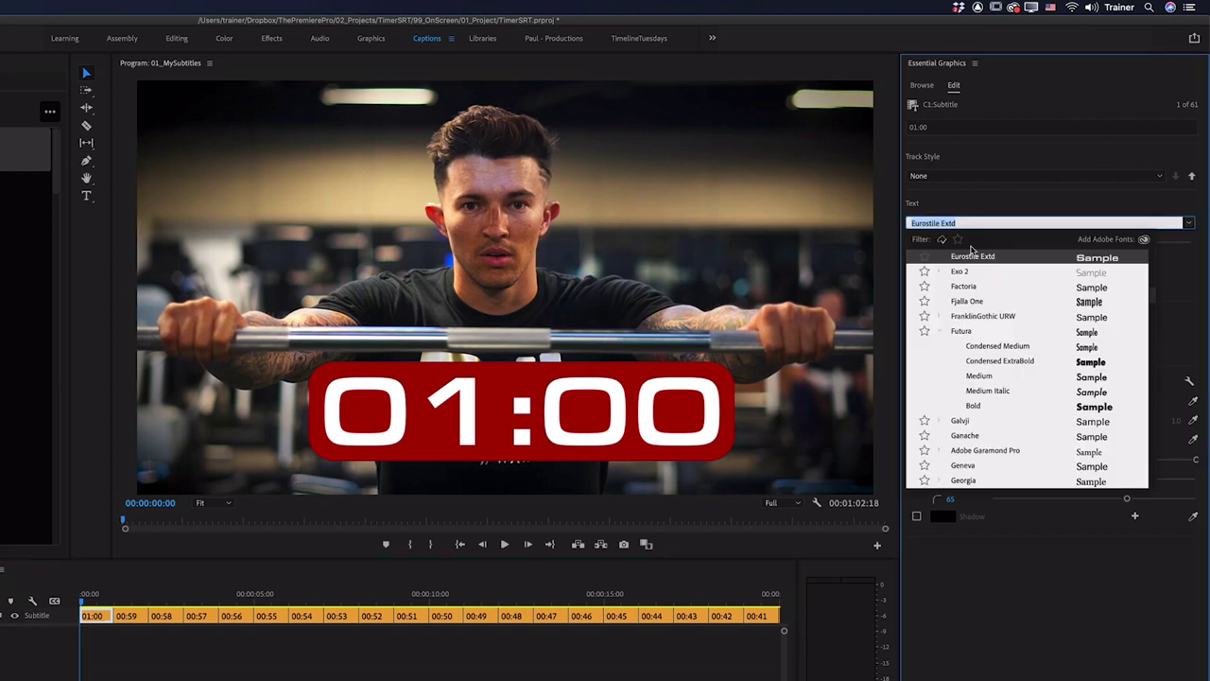
{"action": "left_click", "coordinate": [974, 341]}
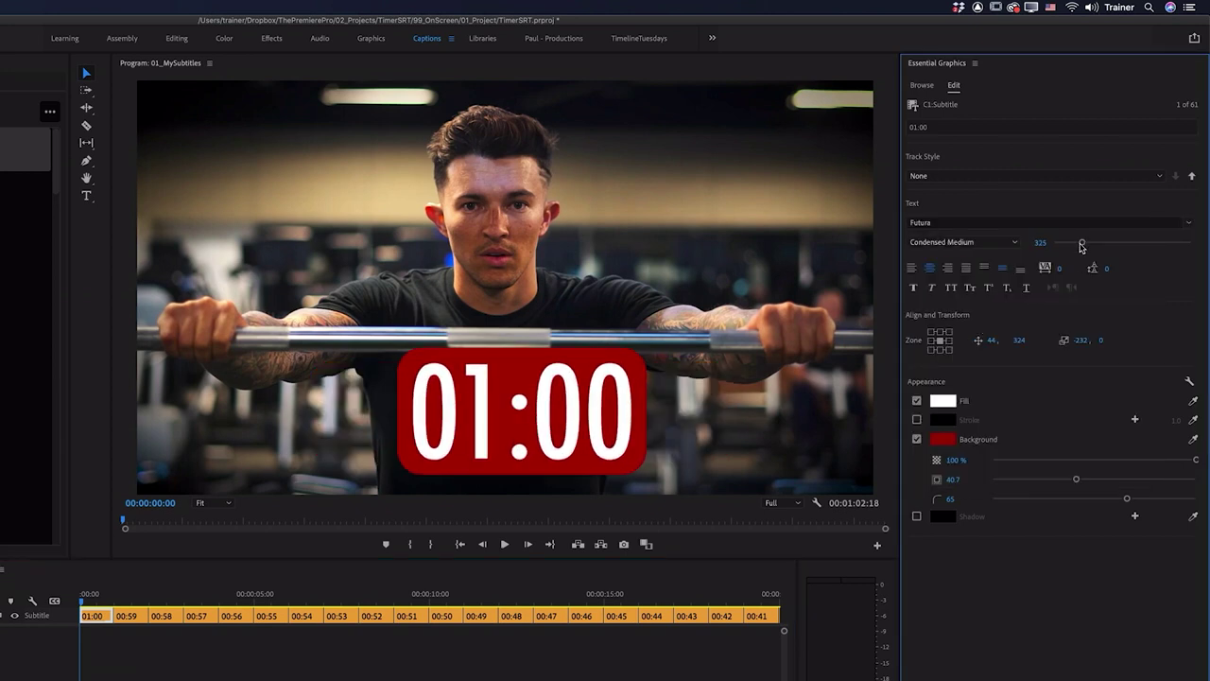
{"action": "left_click_drag", "start_coordinate": [504, 424], "coordinate": [389, 423]}
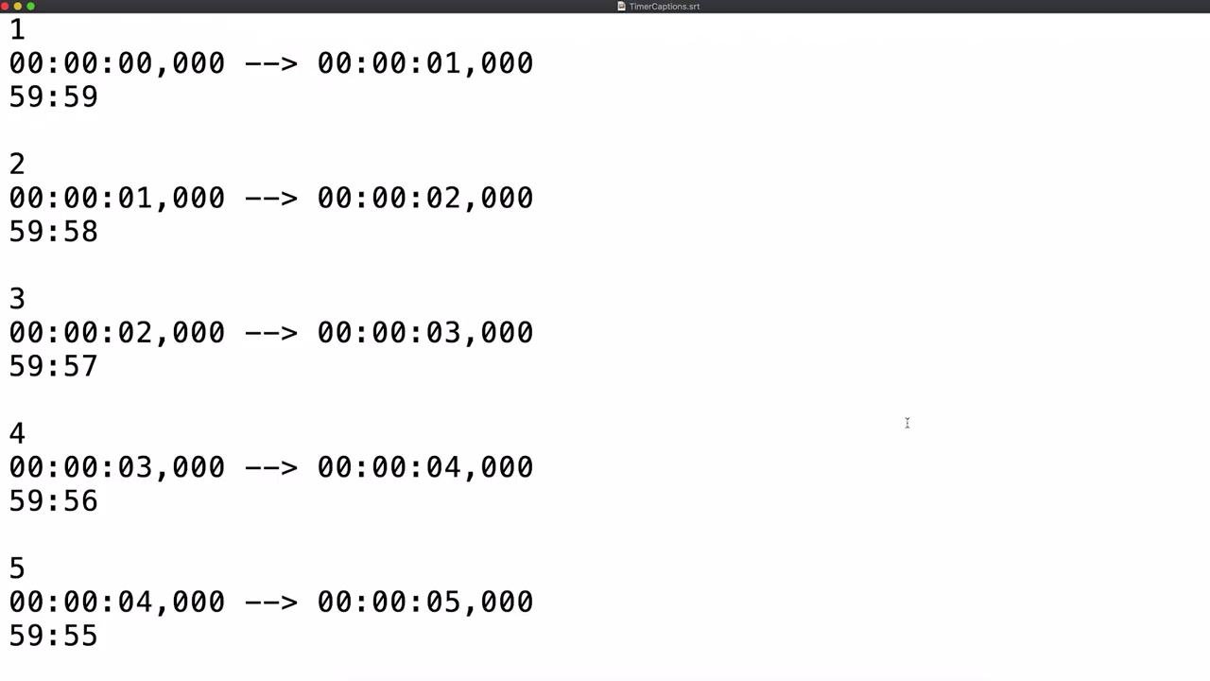
Increase the 01:00 caption's font size to 242 in Essential Graphics
{"action": "scroll", "coordinate": [908, 421], "scroll_direction": "down", "scroll_amount": 5}
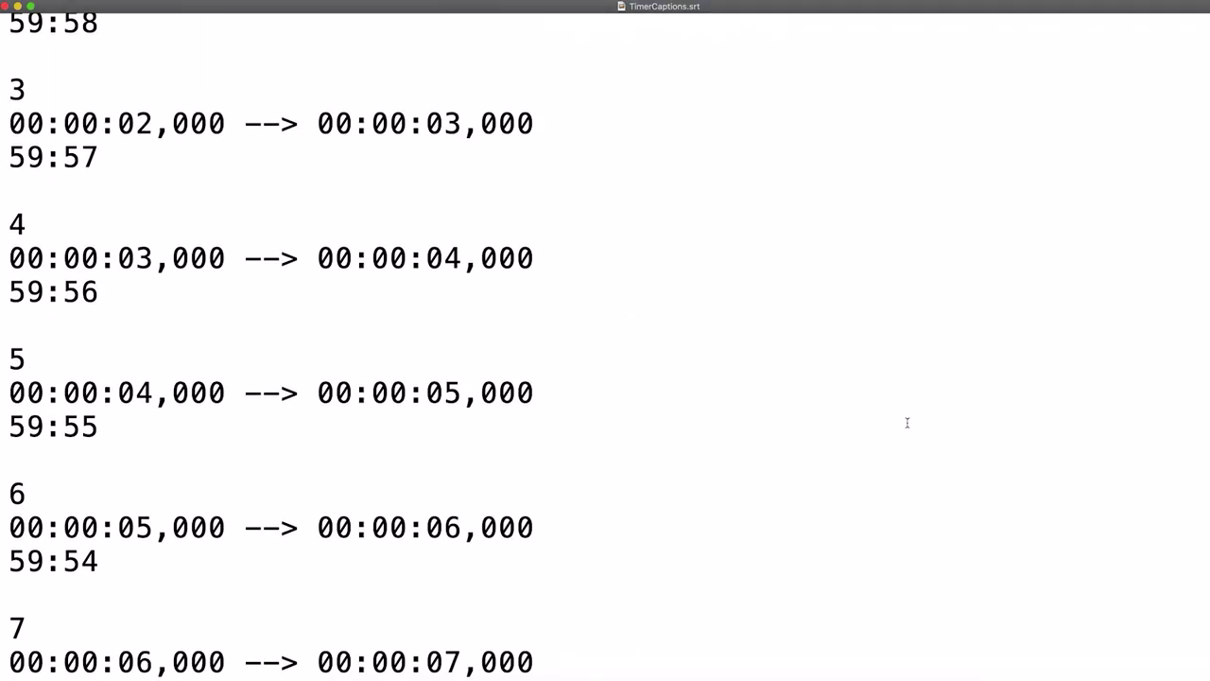
{"action": "scroll", "coordinate": [907, 423], "scroll_direction": "down", "scroll_amount": 1}
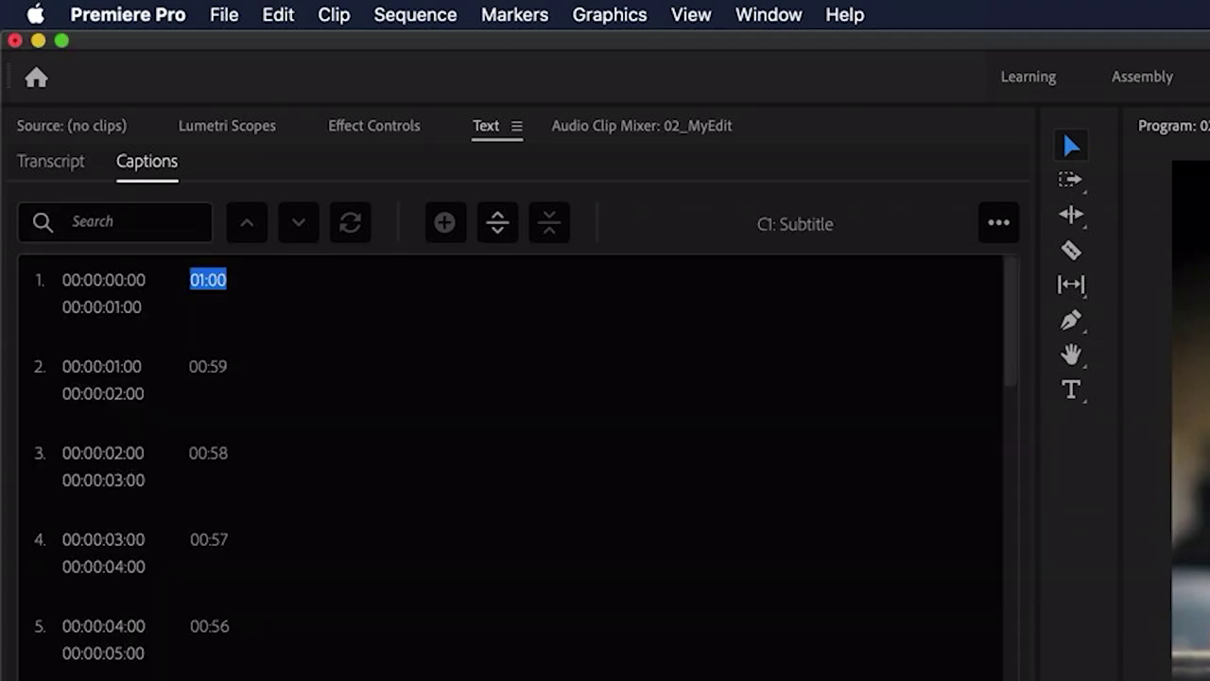
{"action": "left_click_drag", "start_coordinate": [1055, 256], "coordinate": [1066, 256]}
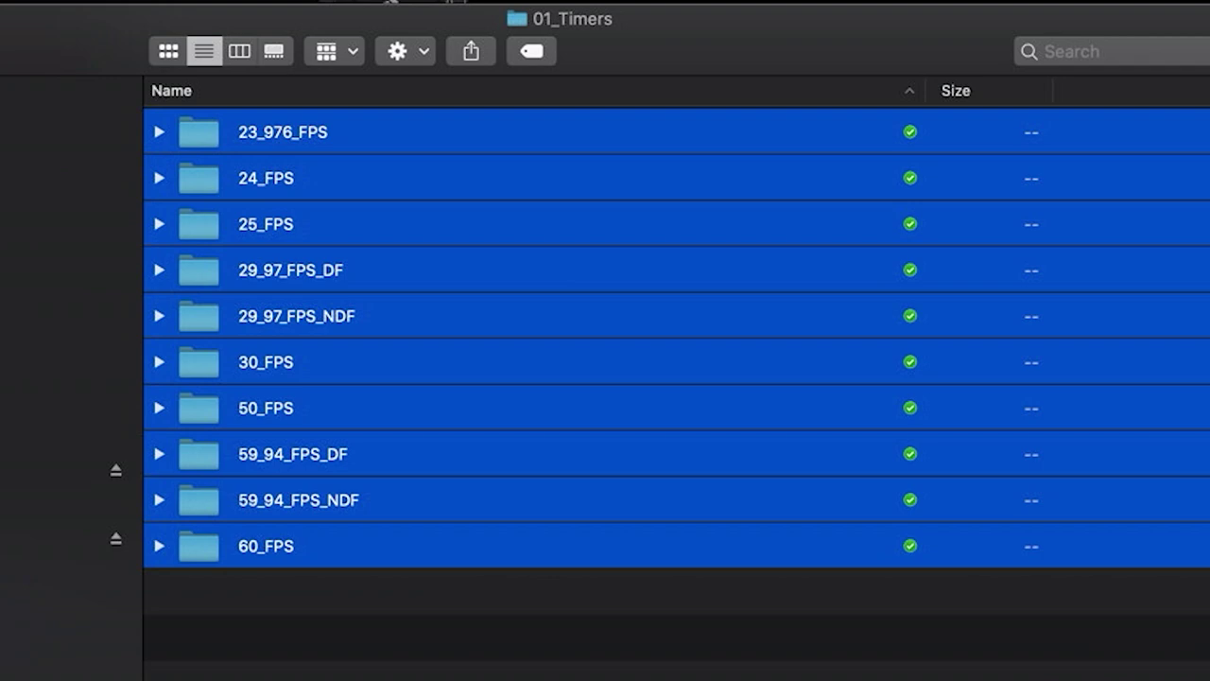
Deselect the 59_94 DF/NDF, 29_97 DF/NDF and 23_976_FPS folders in 01_Timers
{"action": "left_click", "coordinate": [305, 496], "text": "super"}
{"action": "left_click", "coordinate": [304, 456], "text": "super"}
{"action": "left_click", "coordinate": [298, 316], "text": "super"}
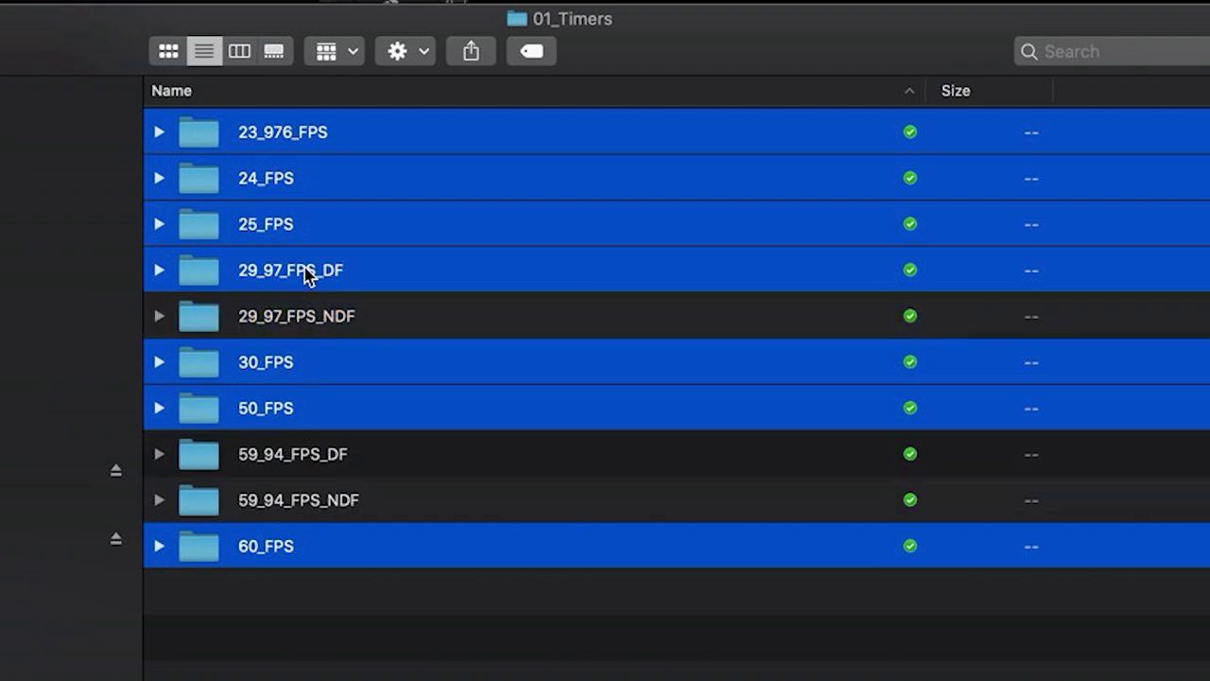
{"action": "left_click", "coordinate": [311, 270], "text": "super"}
{"action": "left_click", "coordinate": [307, 135], "text": "super"}
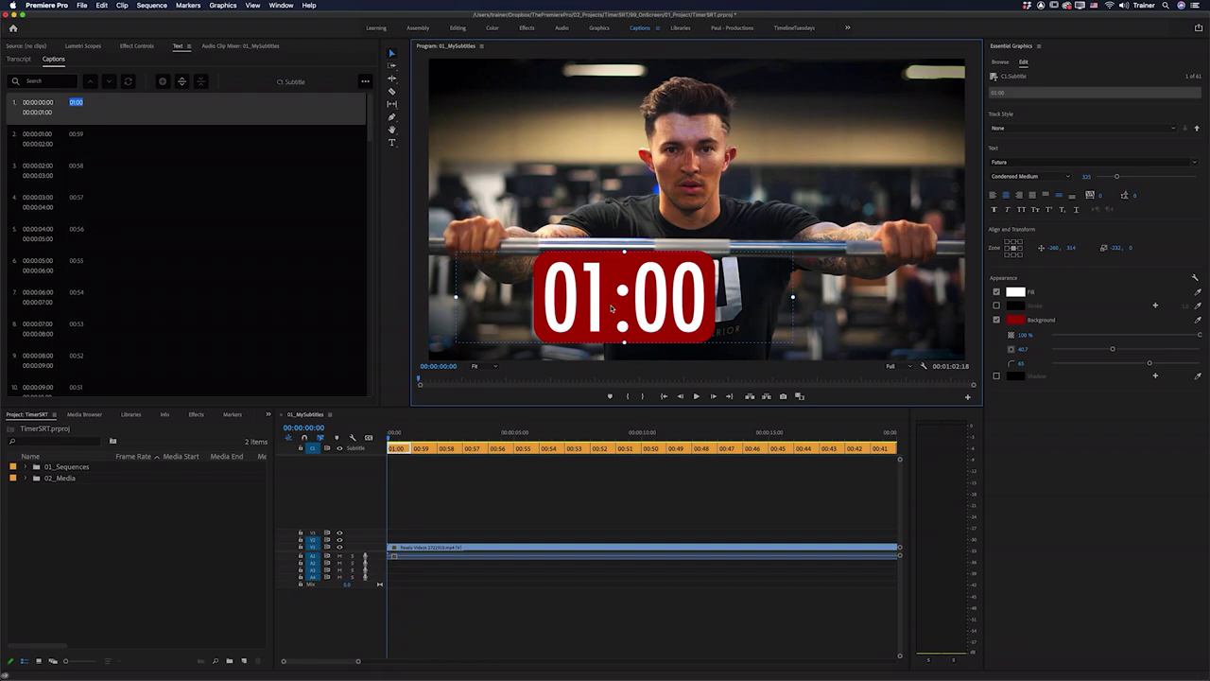
Enter the headers Timecode In, Timecode Out and Subtitle in A1:C1 of TimerCaptions
{"action": "key", "text": "super+Tab"}
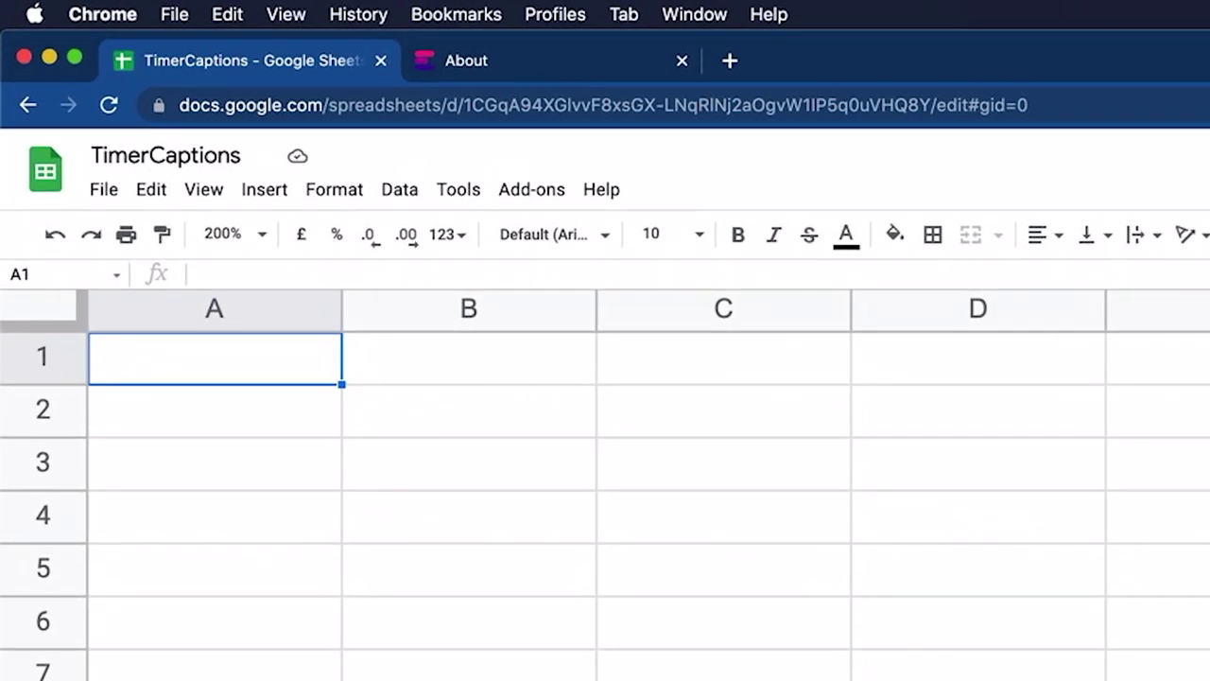
{"action": "type", "text": "Timecode In"}
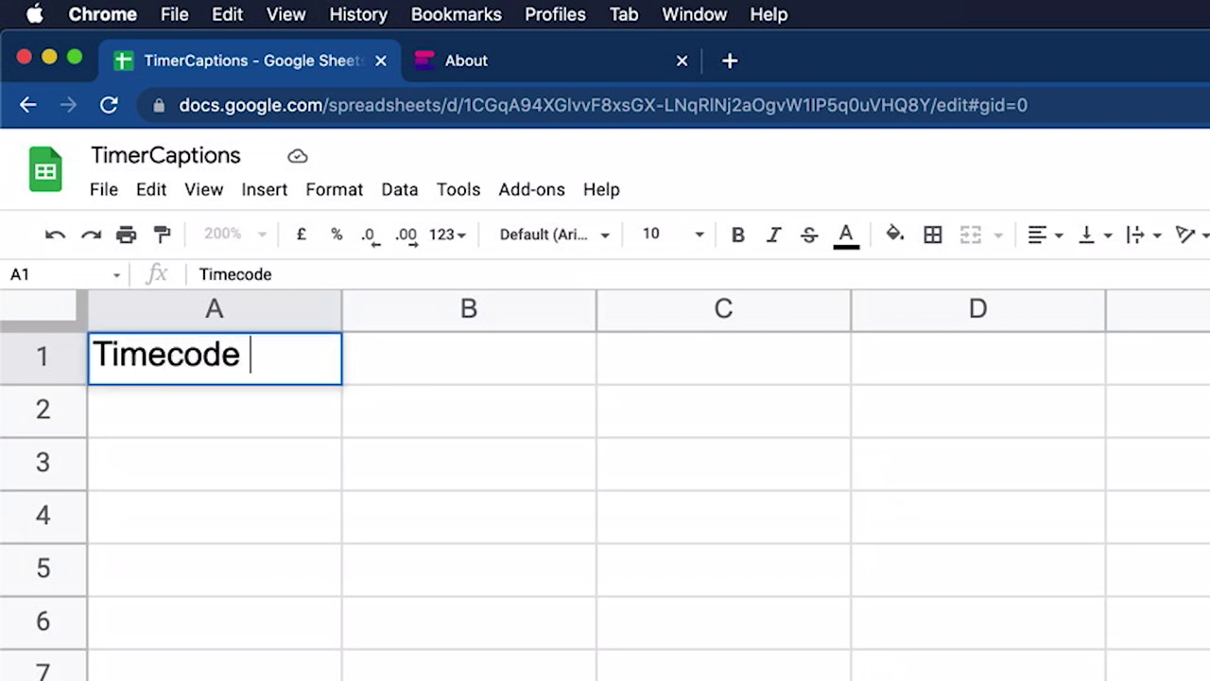
{"action": "key", "text": "Tab"}
{"action": "type", "text": "Timecode Out"}
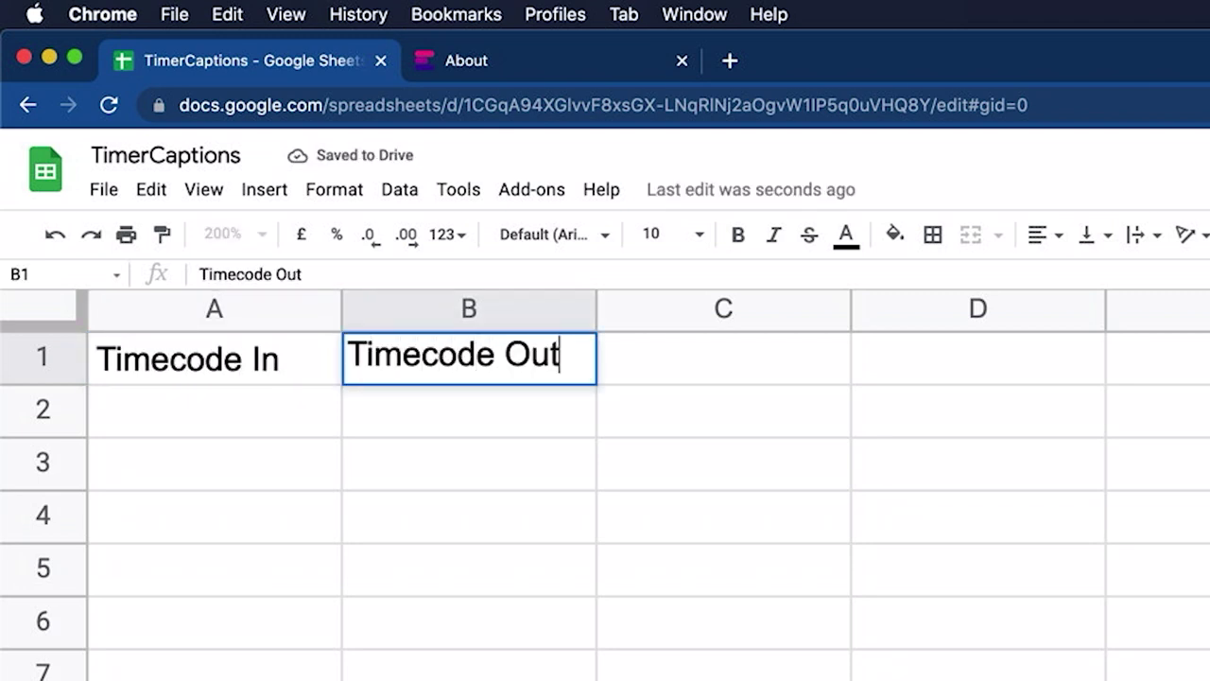
{"action": "key", "text": "Tab"}
{"action": "type", "text": "Subtitle"}
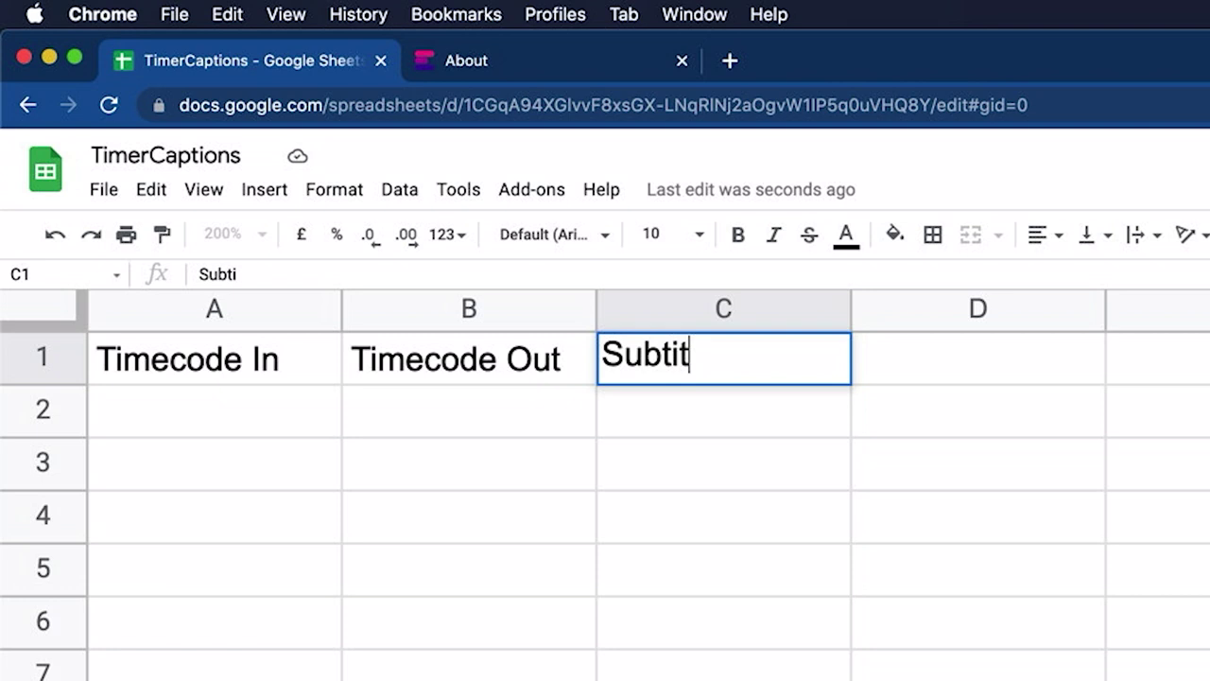
{"action": "key", "text": "Return"}
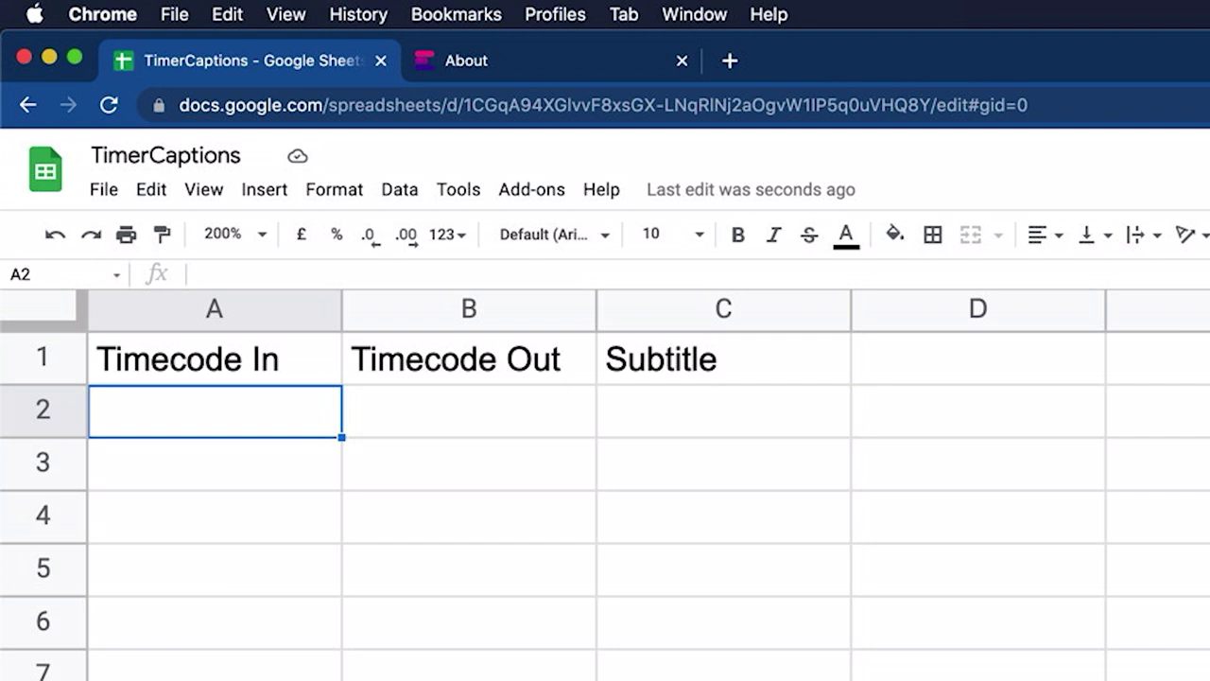
Enter 1:00 in C2 and 0:59 in C3 under Subtitle
{"action": "key", "text": "Tab"}
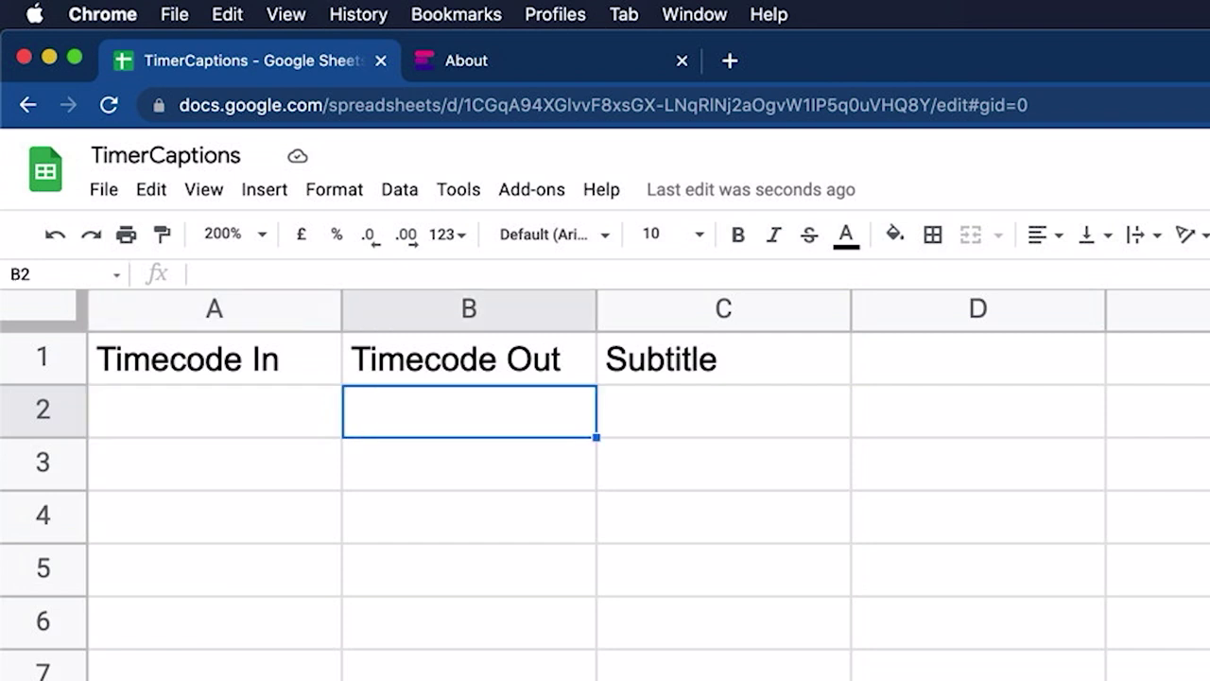
{"action": "key", "text": "Tab"}
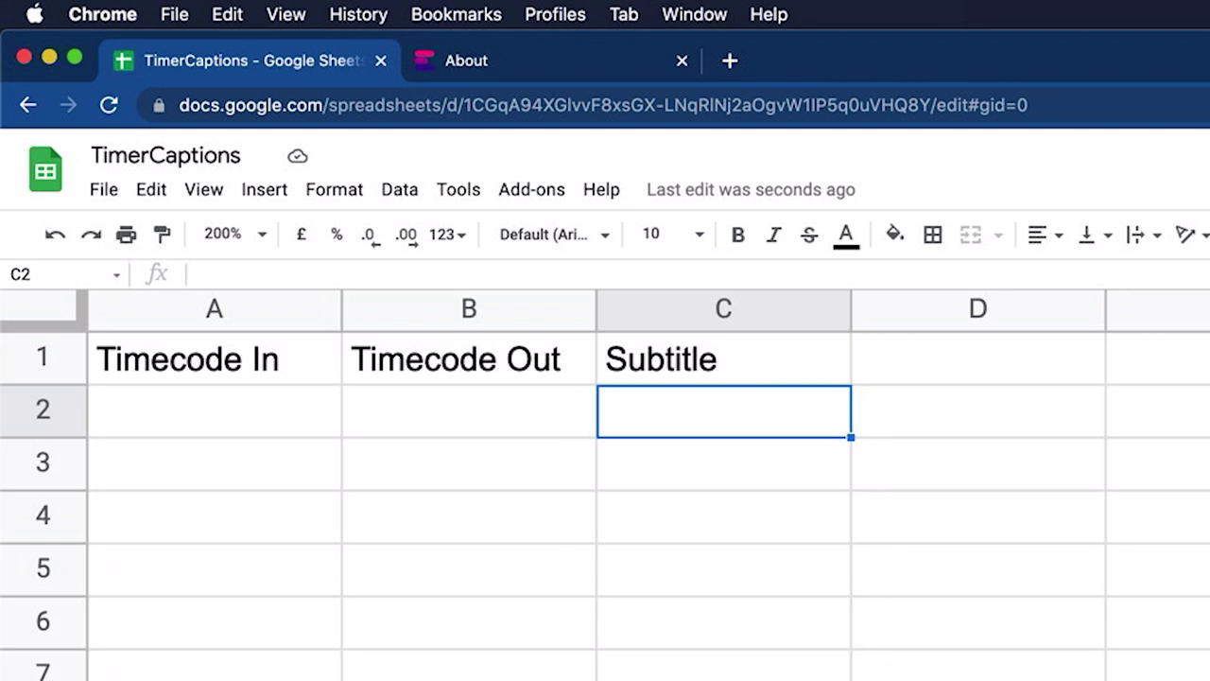
{"action": "type", "text": "1:00"}
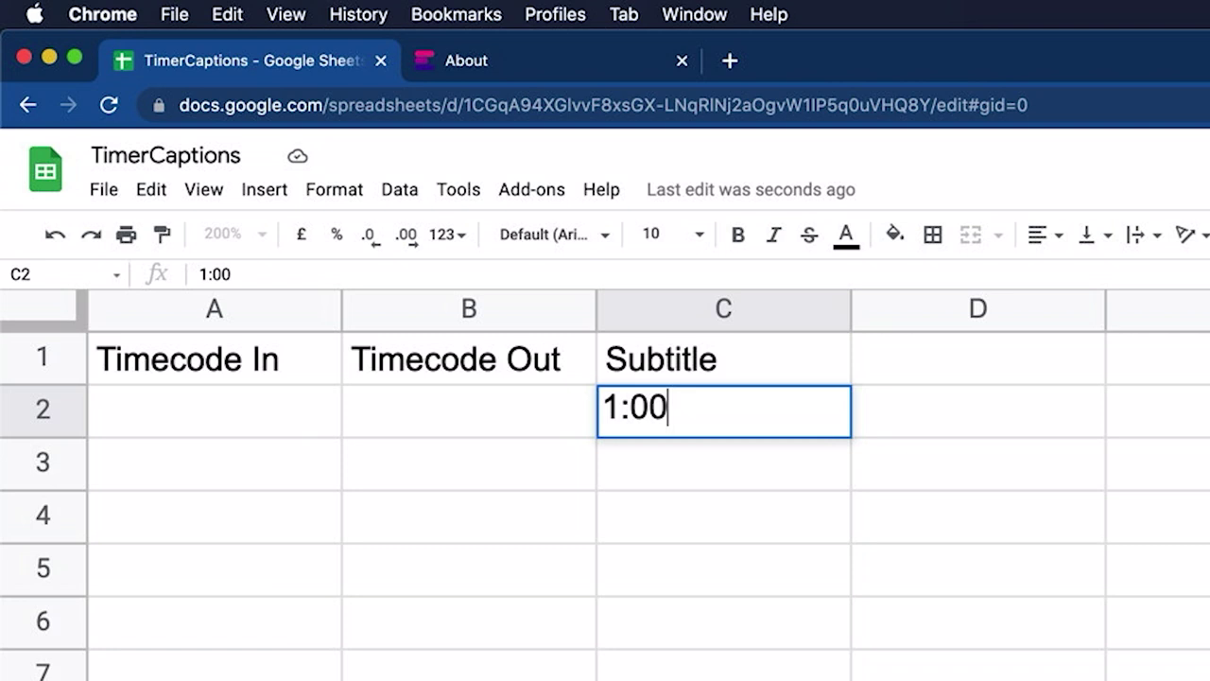
{"action": "key", "text": "Return"}
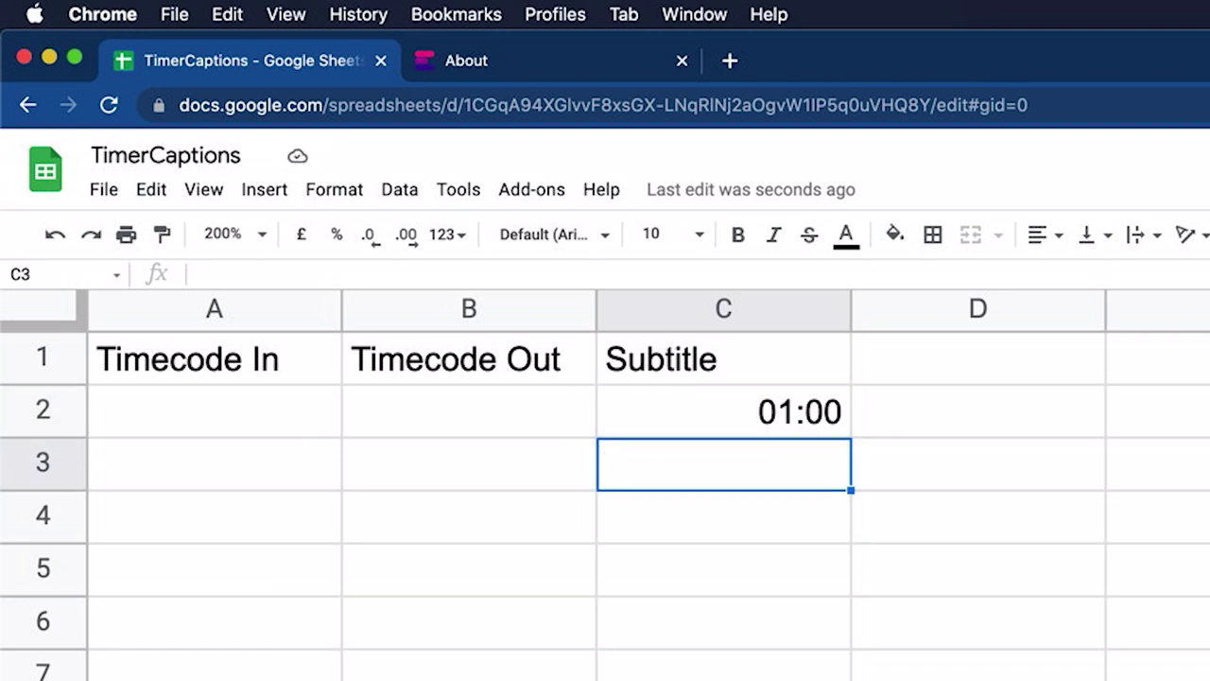
{"action": "type", "text": "0:59"}
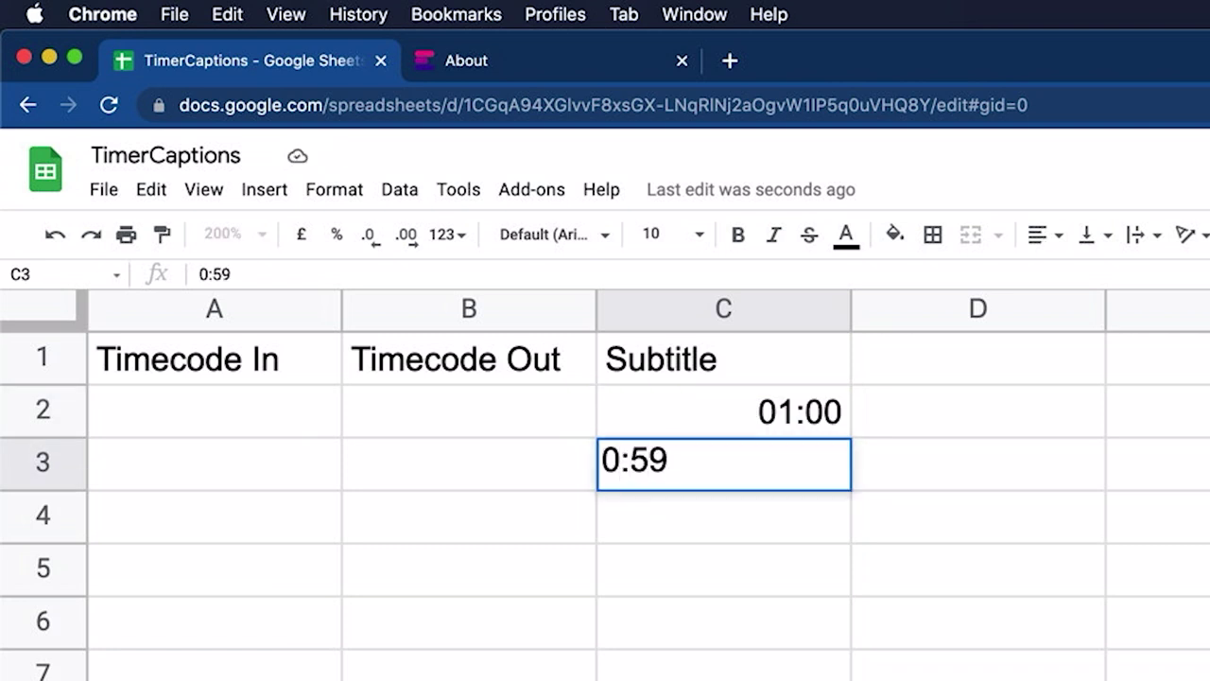
{"action": "key", "text": "Return"}
Enter 00:00:00 in A2 and 00:00:01 in B2 as the first timecodes
{"action": "key", "text": "Left"}
{"action": "key", "text": "Left"}
{"action": "key", "text": "Up"}
{"action": "key", "text": "Up"}
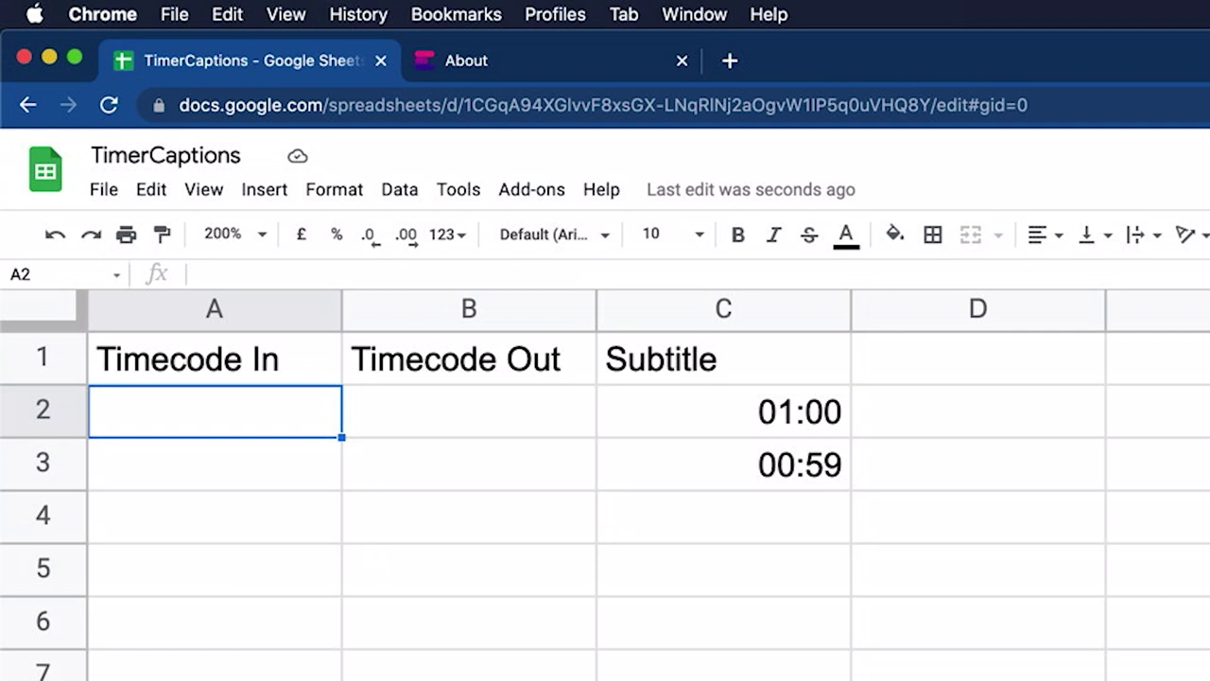
{"action": "type", "text": "00"}
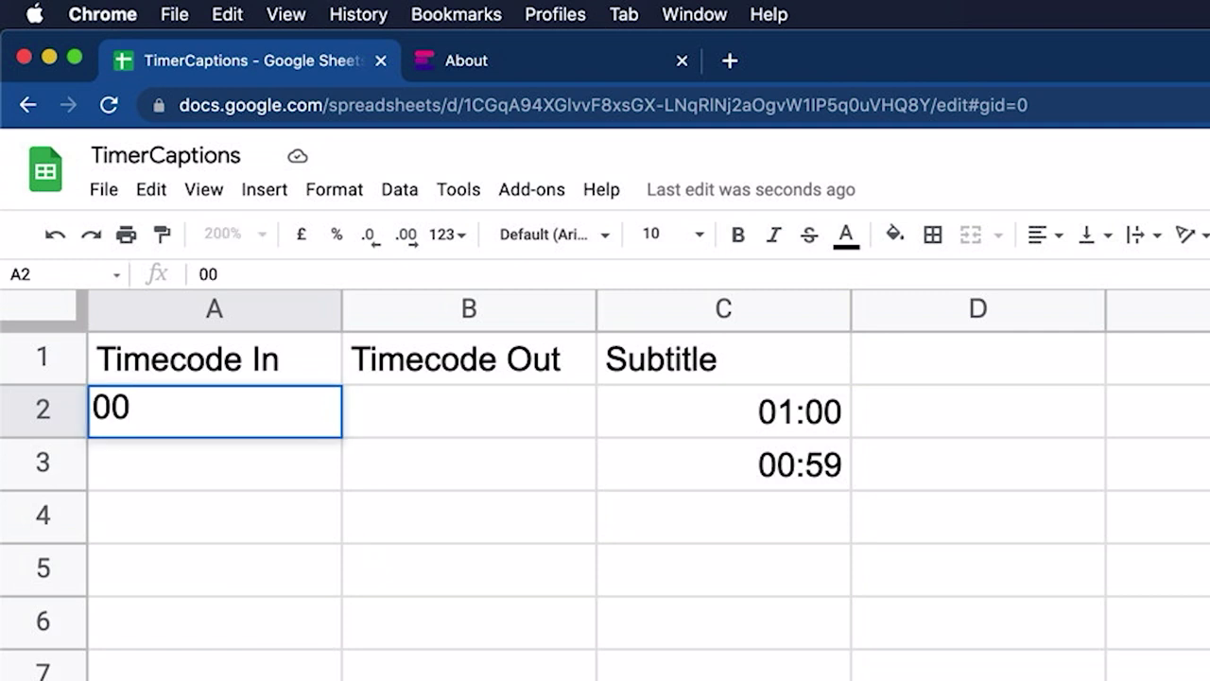
{"action": "type", "text": ":00:00"}
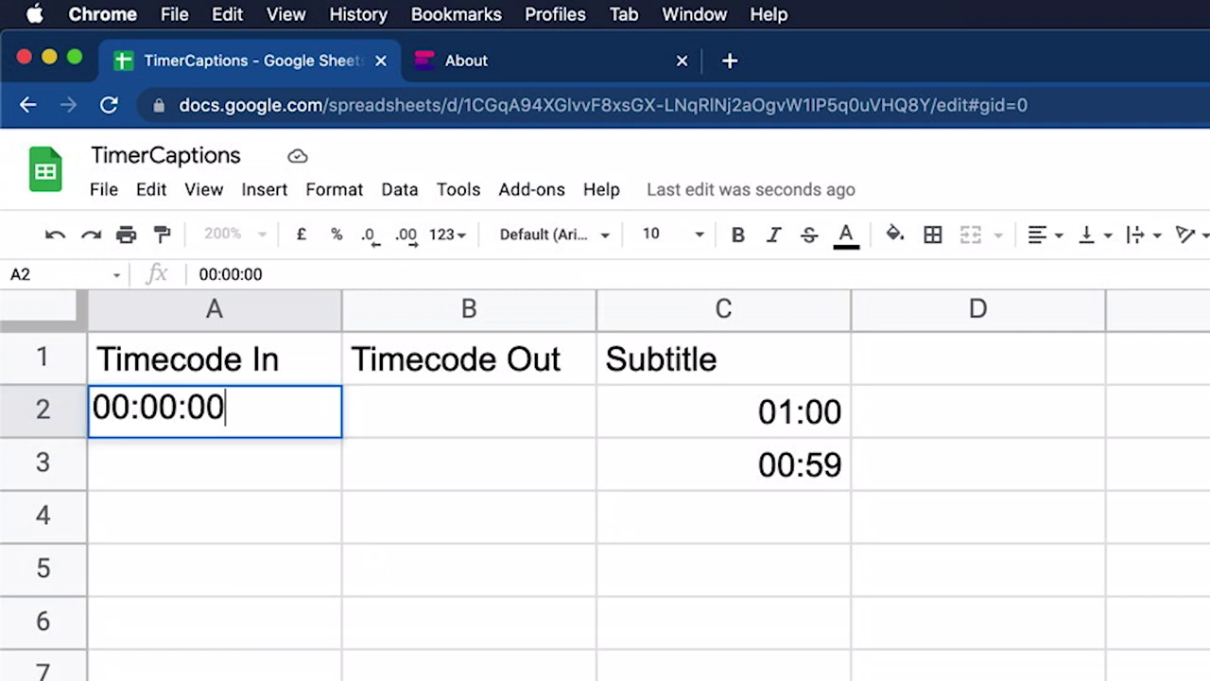
{"action": "key", "text": "Tab"}
{"action": "type", "text": "00"}
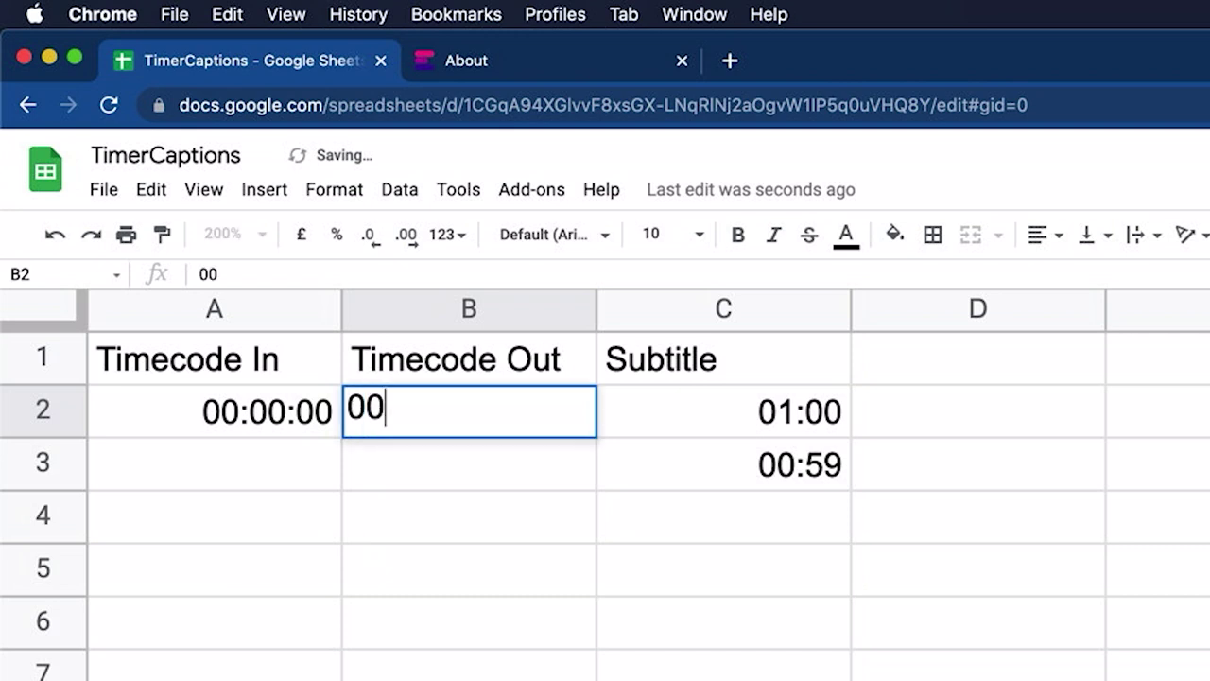
{"action": "type", "text": ":00:01"}
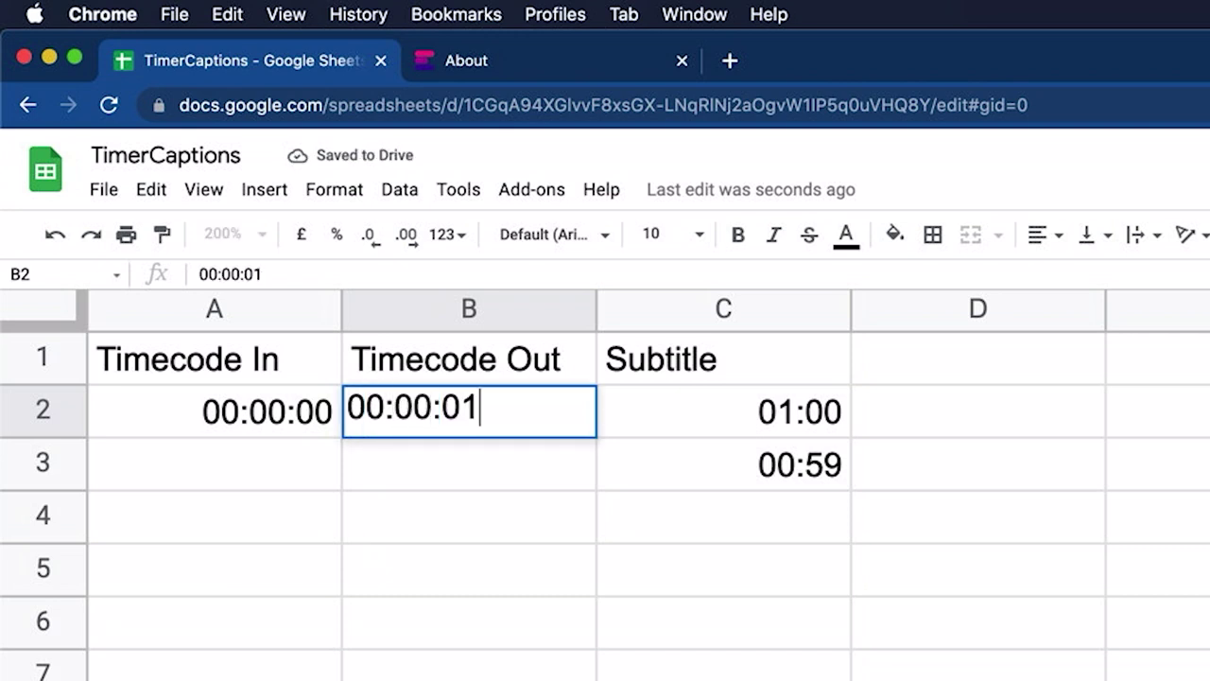
{"action": "key", "text": "Return"}
Copy 00:00:01 into A3 and enter 00:00:02 as the out time in B3
{"action": "left_click", "coordinate": [214, 410]}
{"action": "left_click", "coordinate": [468, 410]}
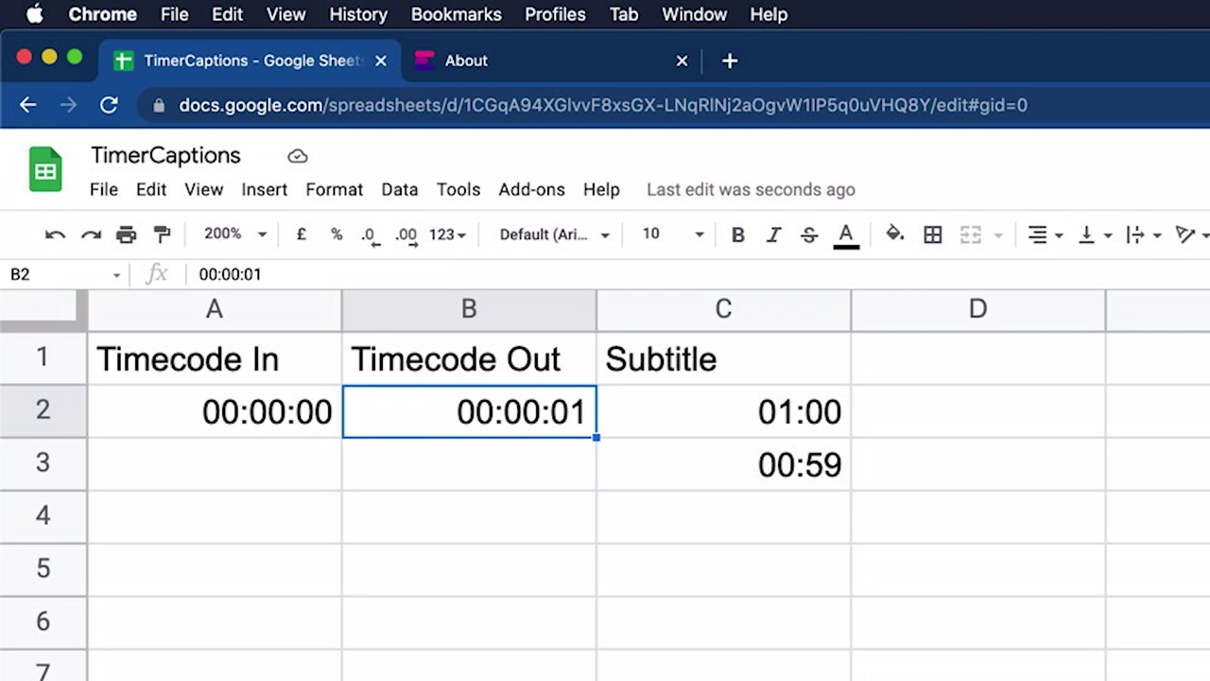
{"action": "key", "text": "super+c"}
{"action": "left_click", "coordinate": [214, 463]}
{"action": "key", "text": "super+v"}
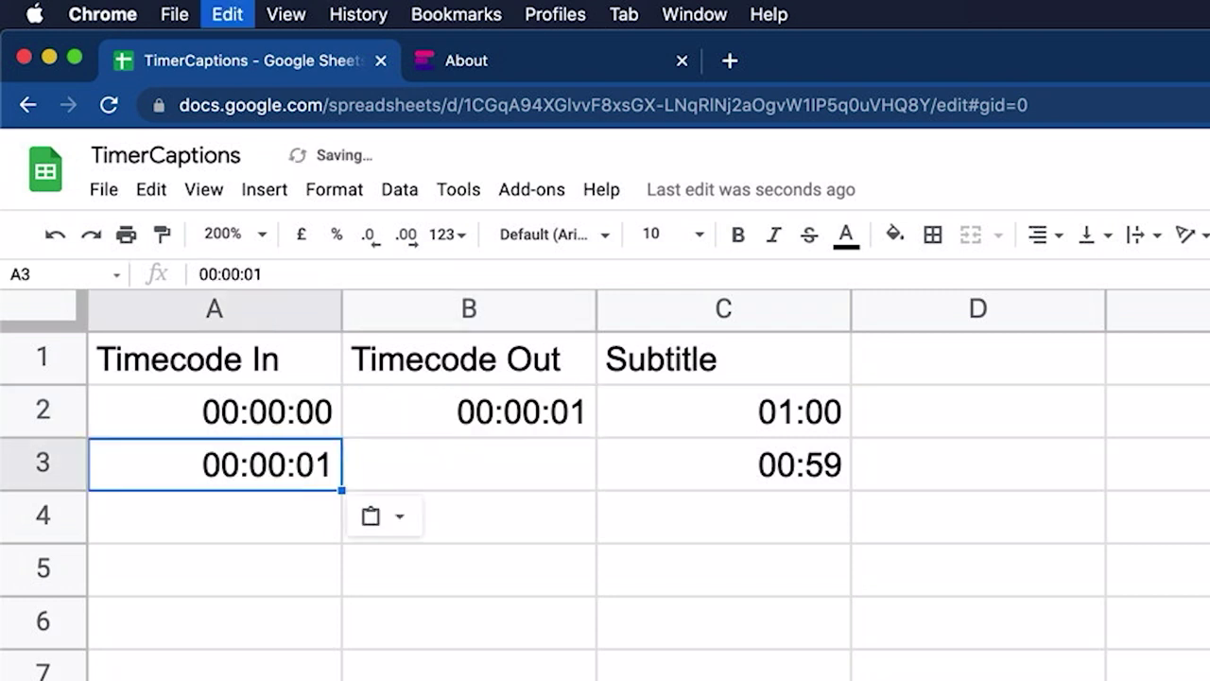
{"action": "left_click", "coordinate": [469, 463]}
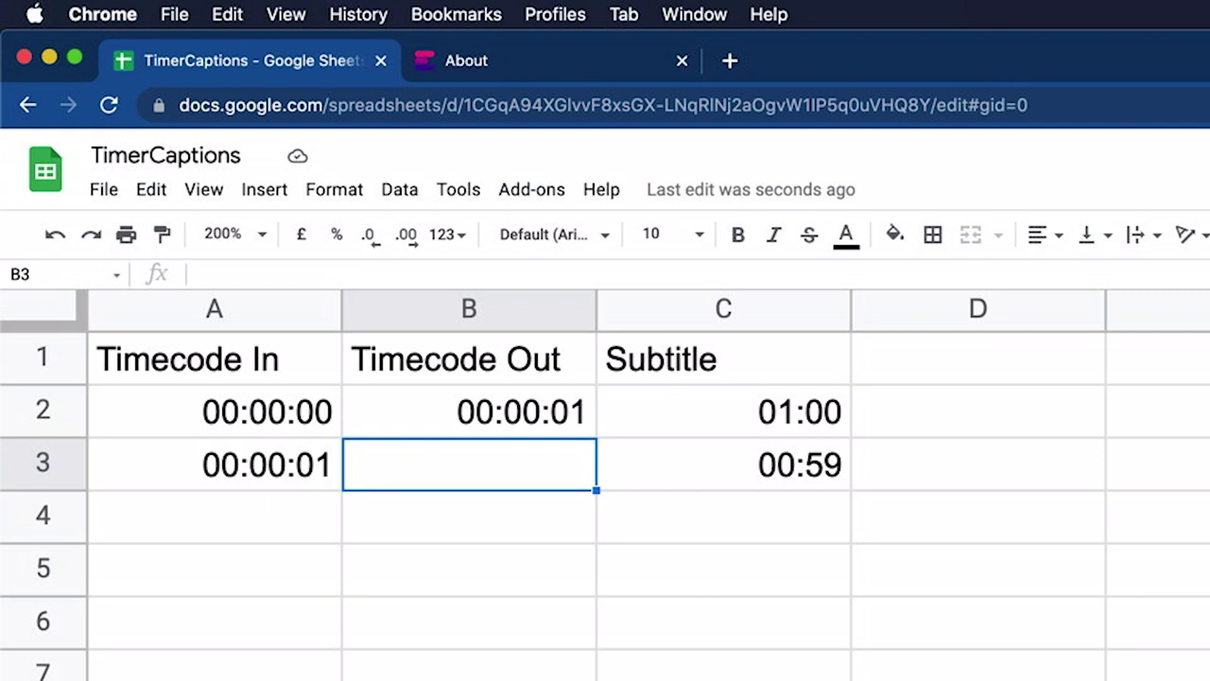
{"action": "type", "text": "00:"}
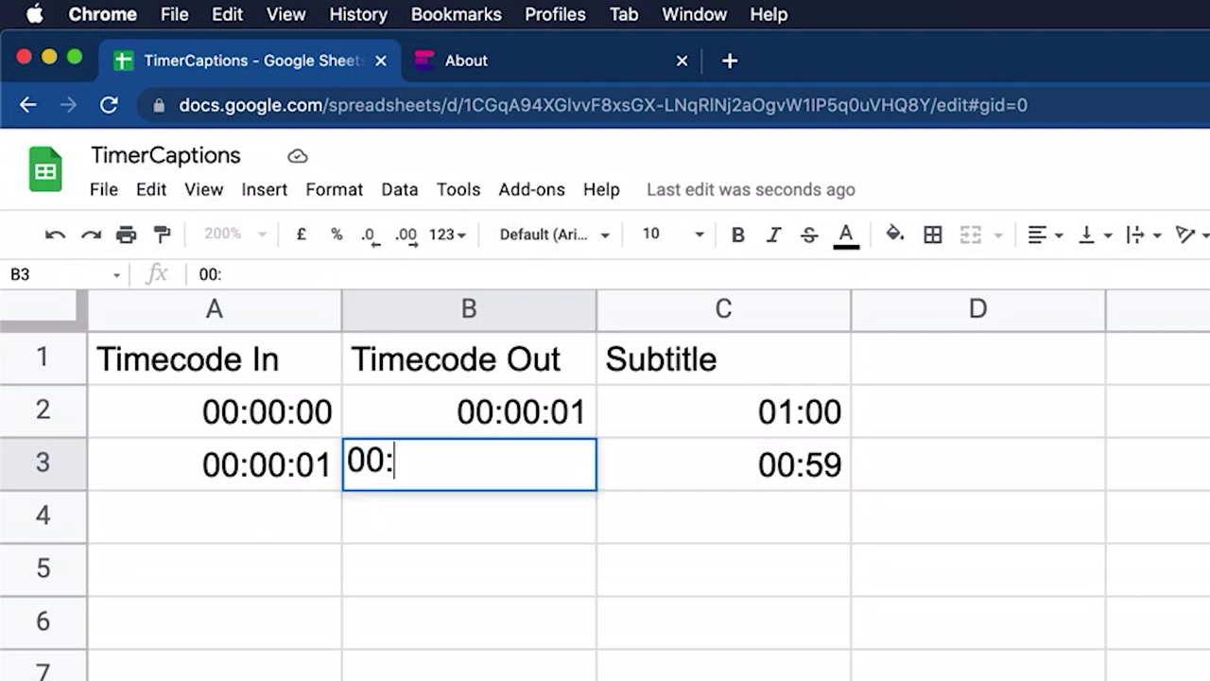
{"action": "type", "text": "00:02"}
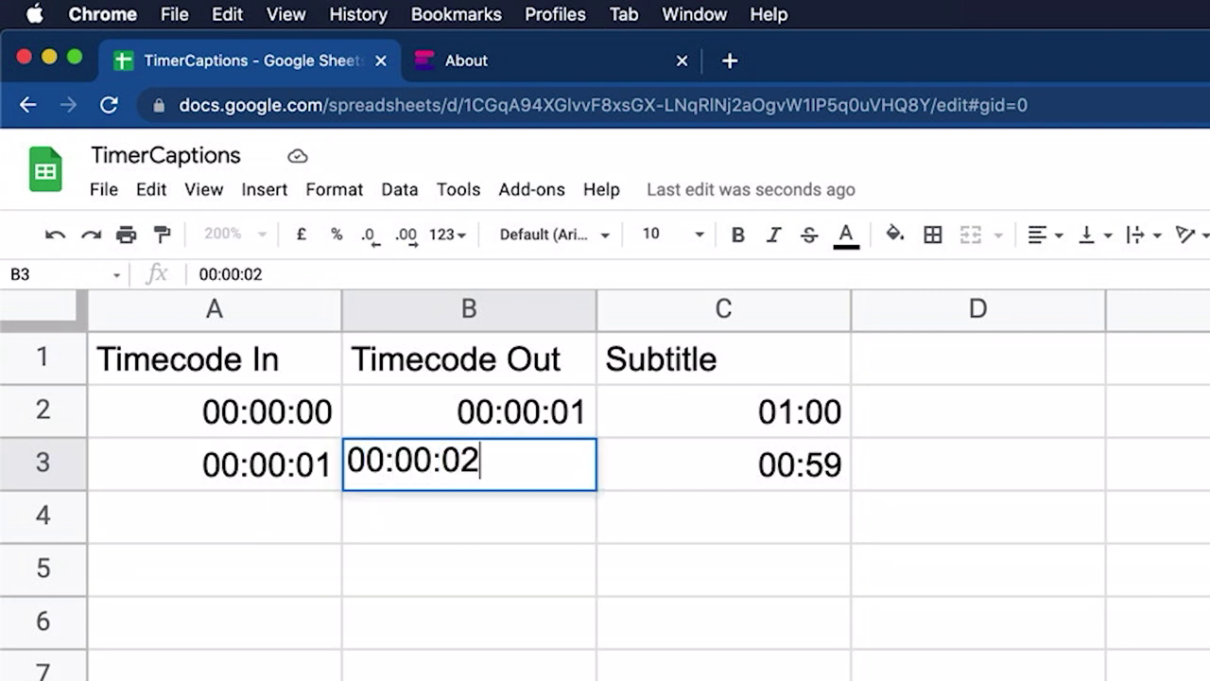
{"action": "key", "text": "Return"}
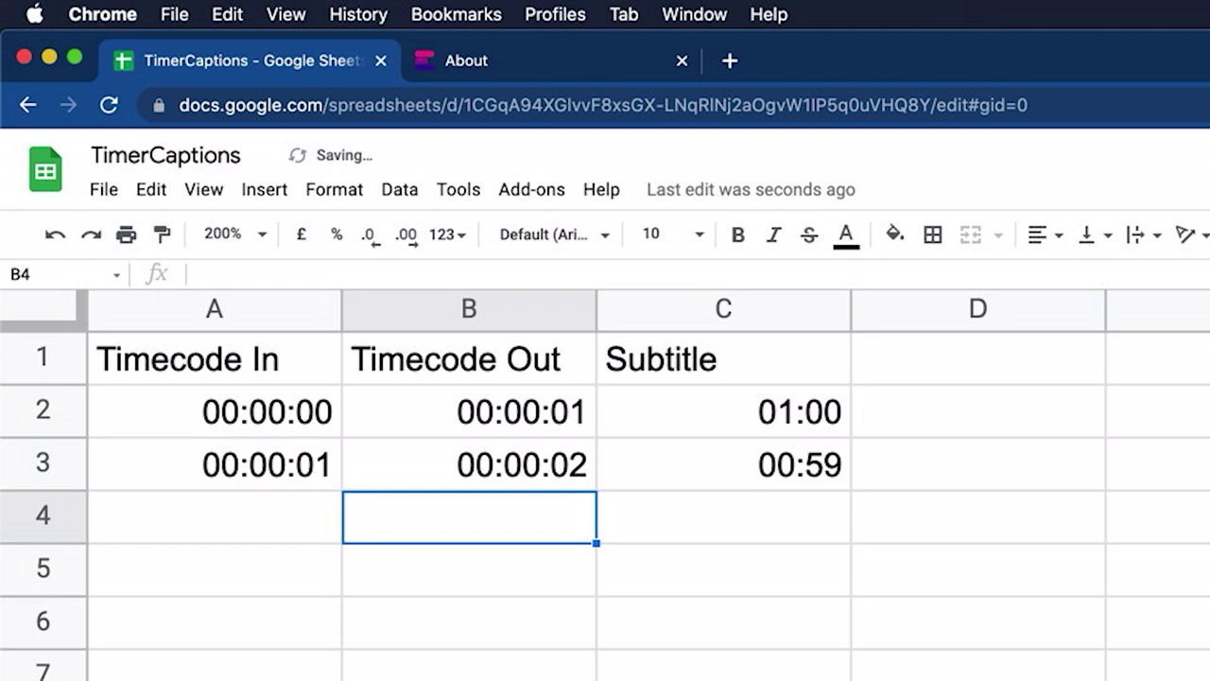
{"action": "key", "text": "Up"}
{"action": "key", "text": "Up"}
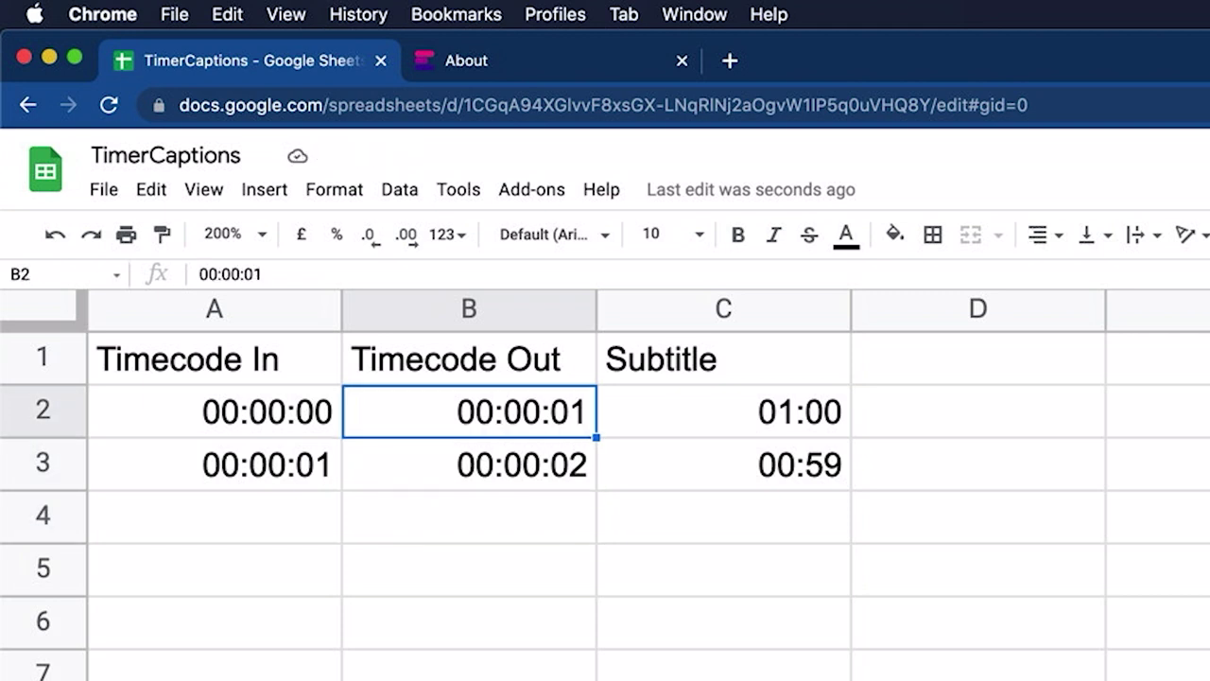
Fill the A2:C3 timecode and countdown pattern down to row 62
{"action": "key", "text": "Left"}
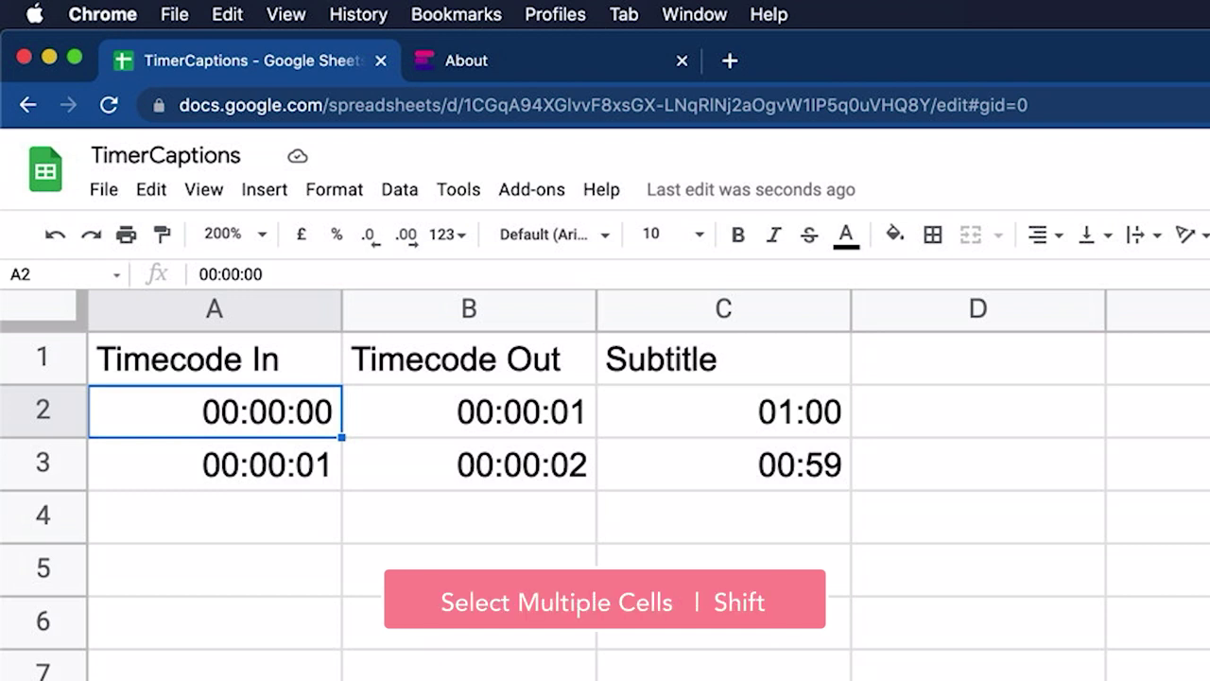
{"action": "left_click", "coordinate": [779, 469], "text": "shift"}
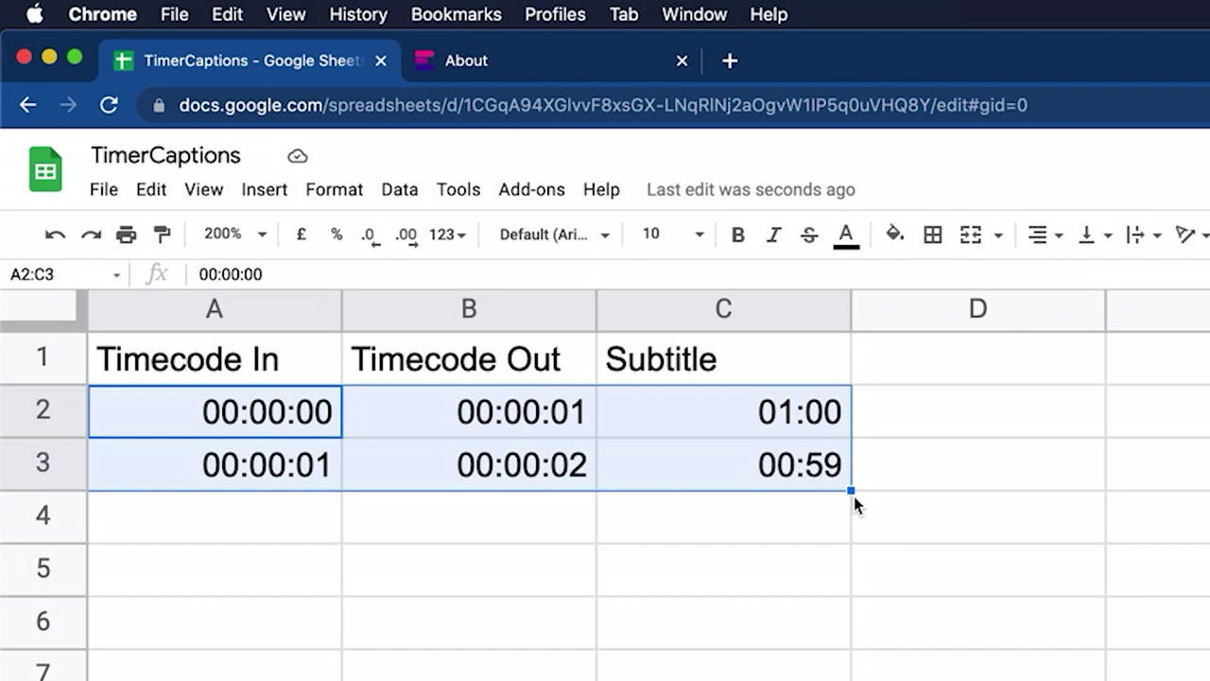
{"action": "left_click_drag", "start_coordinate": [851, 489], "coordinate": [301, 610]}
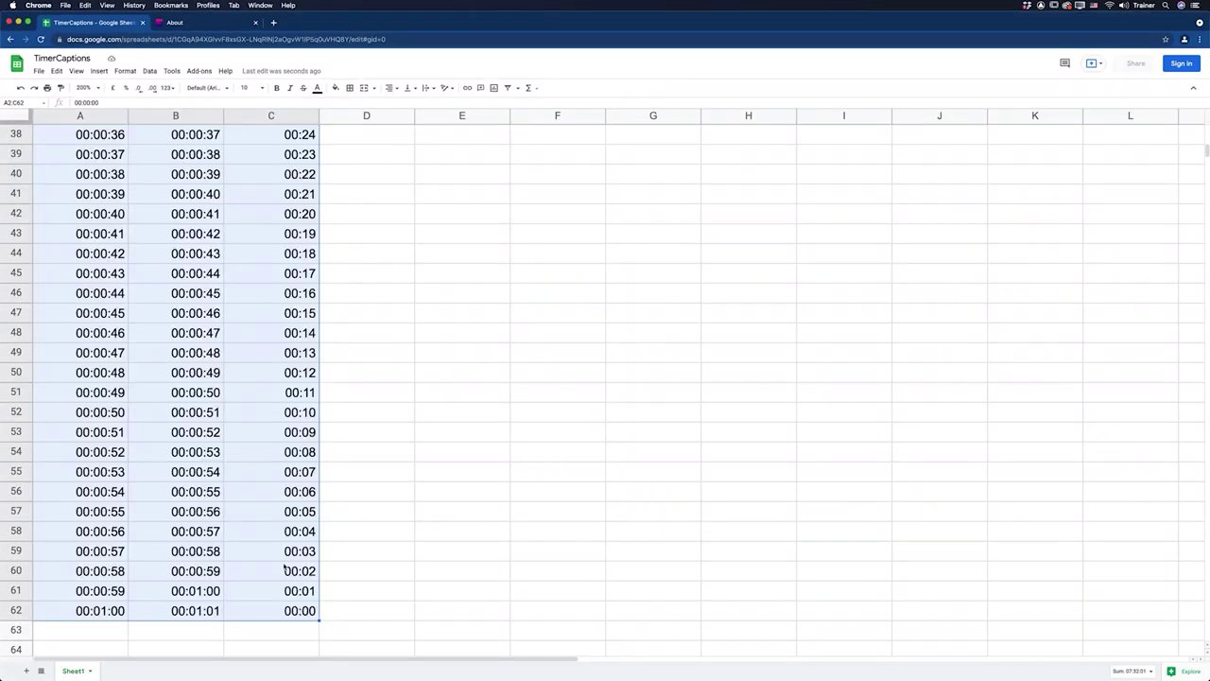
{"action": "scroll", "coordinate": [284, 565], "scroll_direction": "up", "scroll_amount": 12}
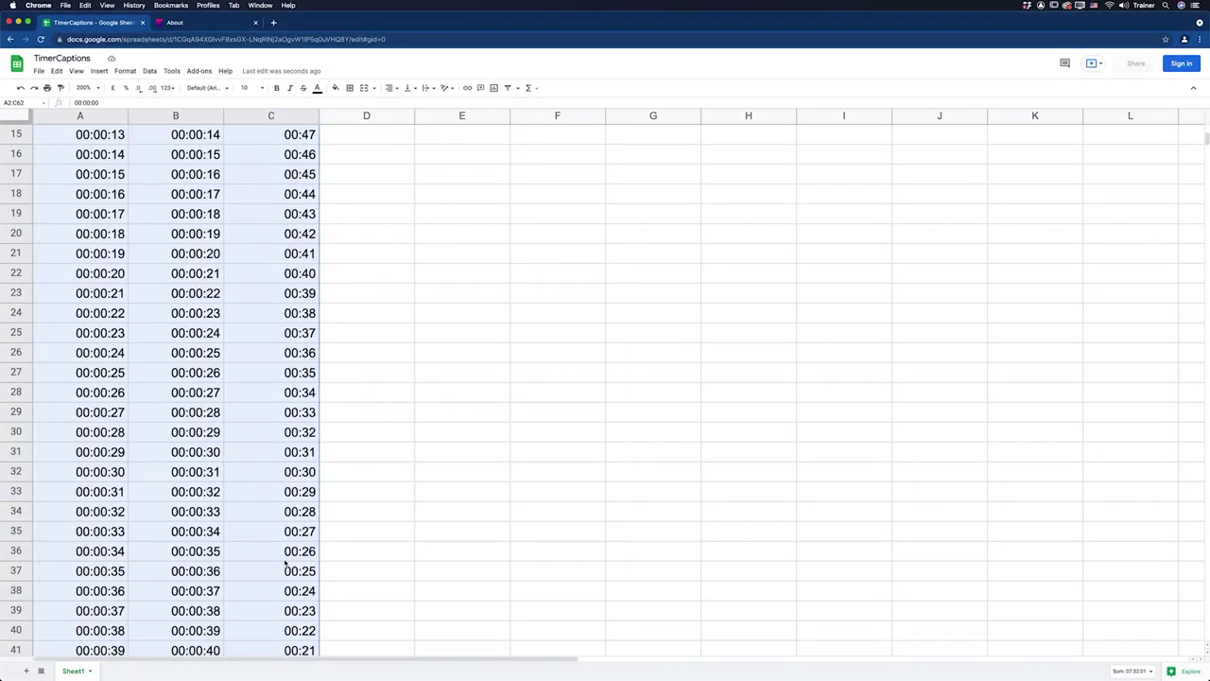
{"action": "left_click", "coordinate": [285, 558]}
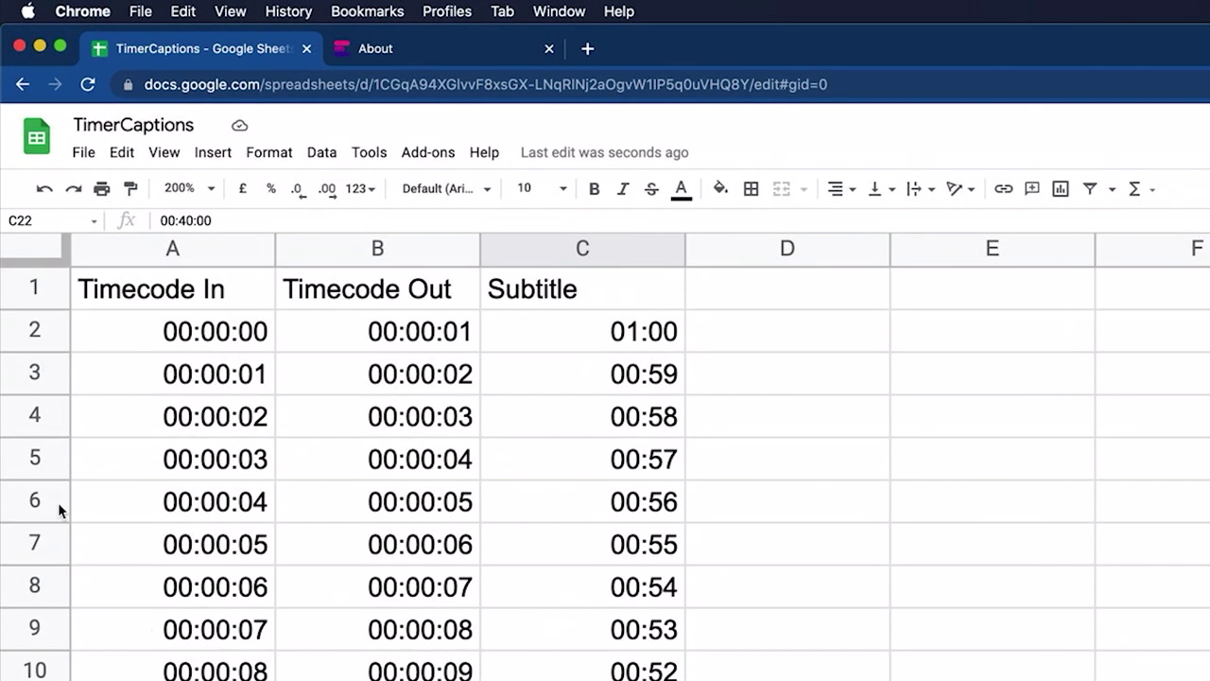
Download TimerCaptions via File > Download > Tab-separated values (.tsv, current sheet)
{"action": "left_click", "coordinate": [85, 154]}
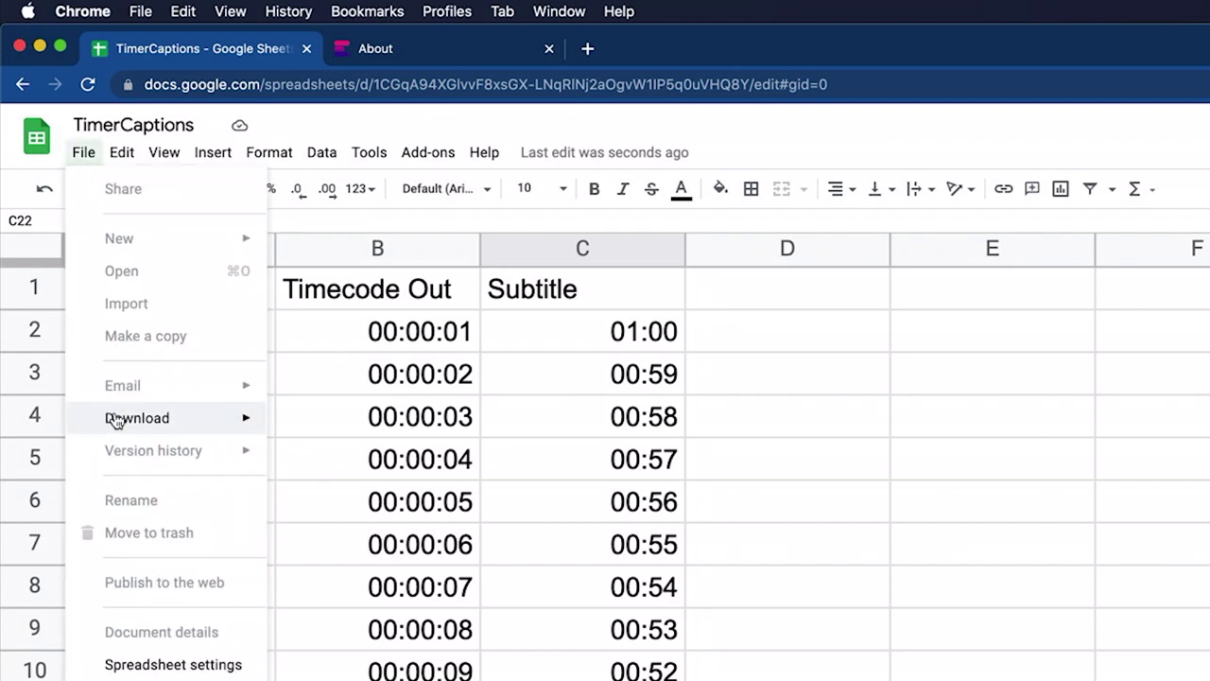
{"action": "mouse_move", "coordinate": [113, 419]}
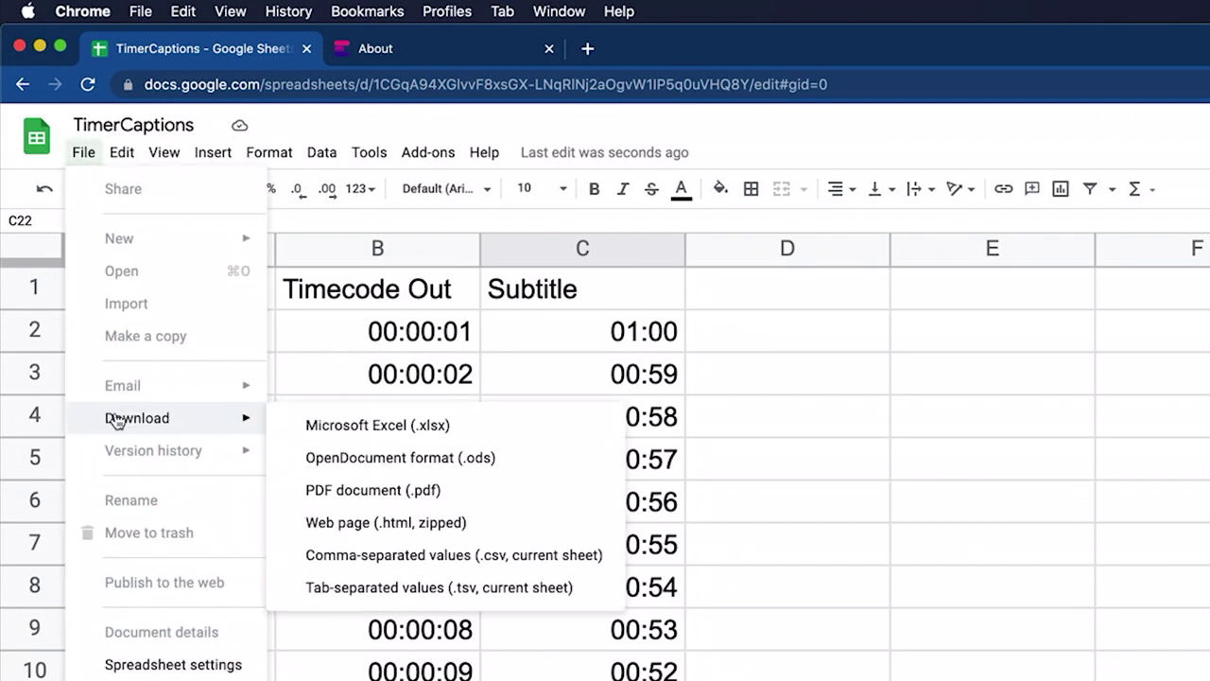
{"action": "left_click", "coordinate": [480, 597]}
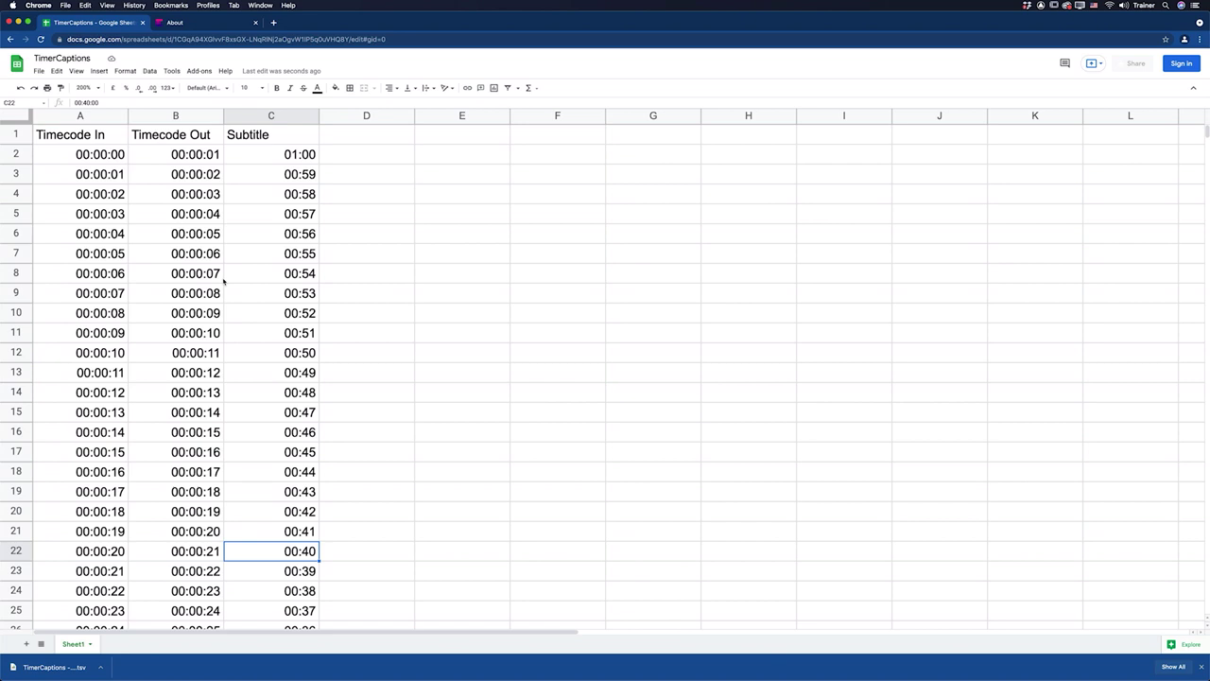
Load TimerCaptions - Sheet1.tsv into editingtools.io's Subtitle Tool & Converter
{"action": "left_click", "coordinate": [189, 23]}
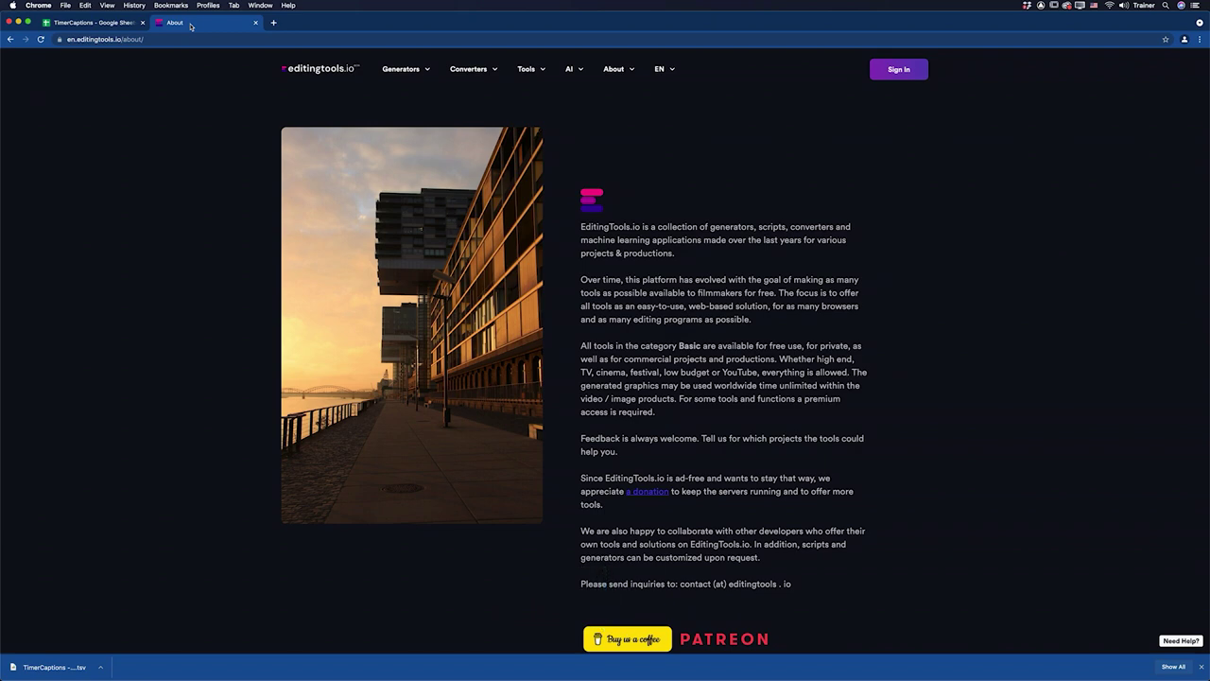
{"action": "scroll", "coordinate": [556, 132], "scroll_direction": "down", "scroll_amount": 5}
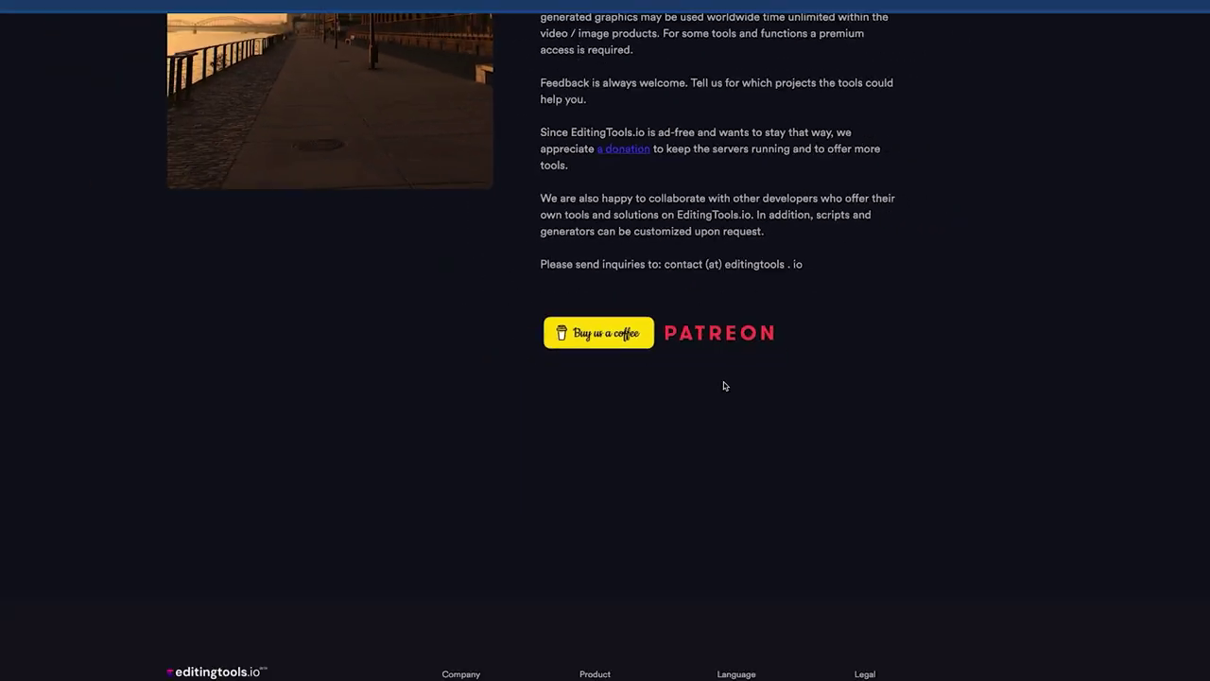
{"action": "scroll", "coordinate": [715, 504], "scroll_direction": "up", "scroll_amount": 15}
{"action": "left_click", "coordinate": [421, 185]}
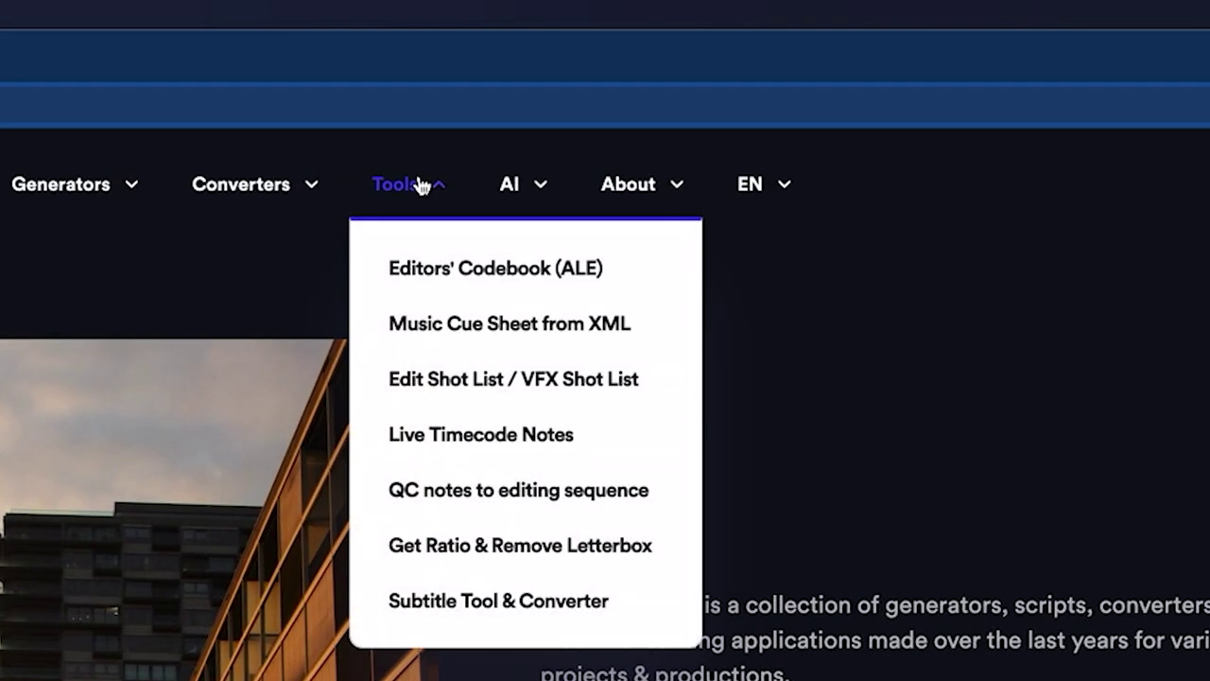
{"action": "left_click", "coordinate": [506, 603]}
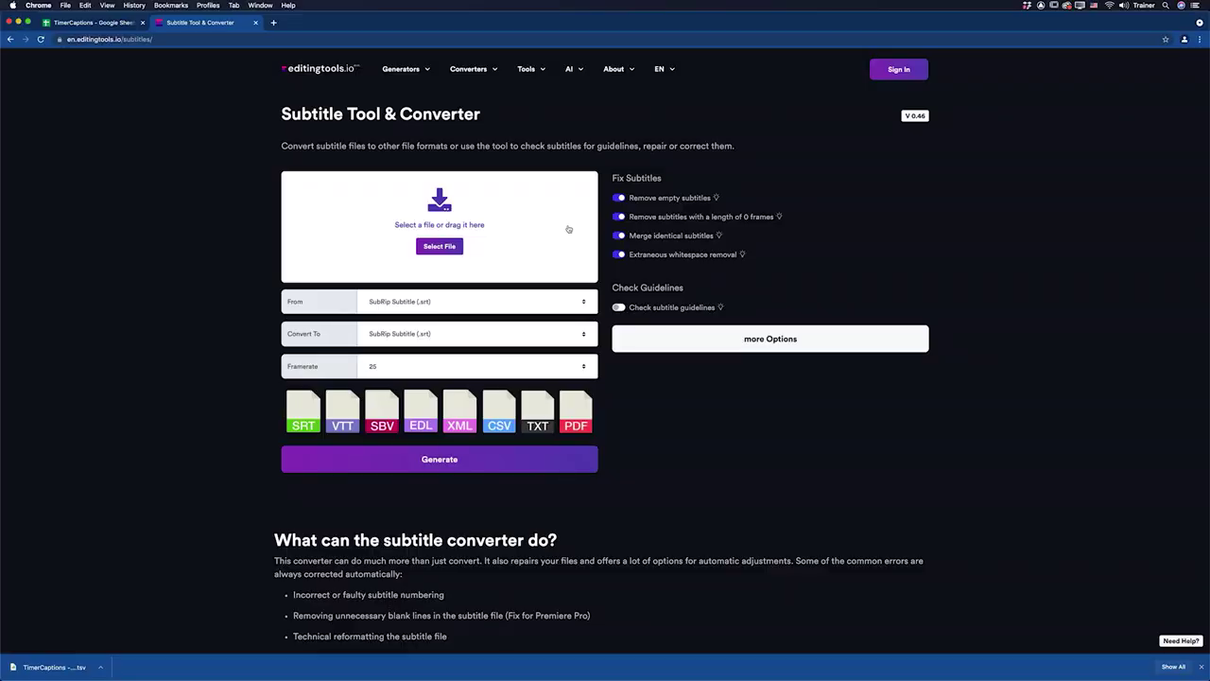
{"action": "left_click", "coordinate": [439, 246]}
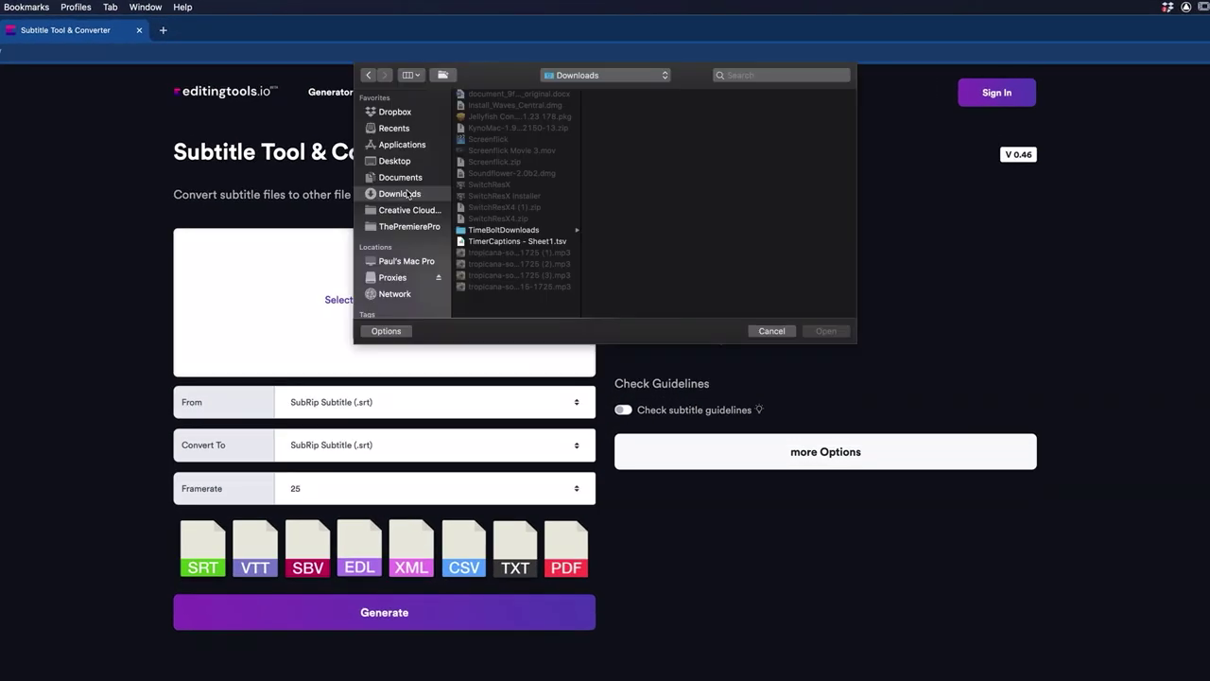
{"action": "left_click", "coordinate": [568, 243]}
{"action": "left_click", "coordinate": [806, 328]}
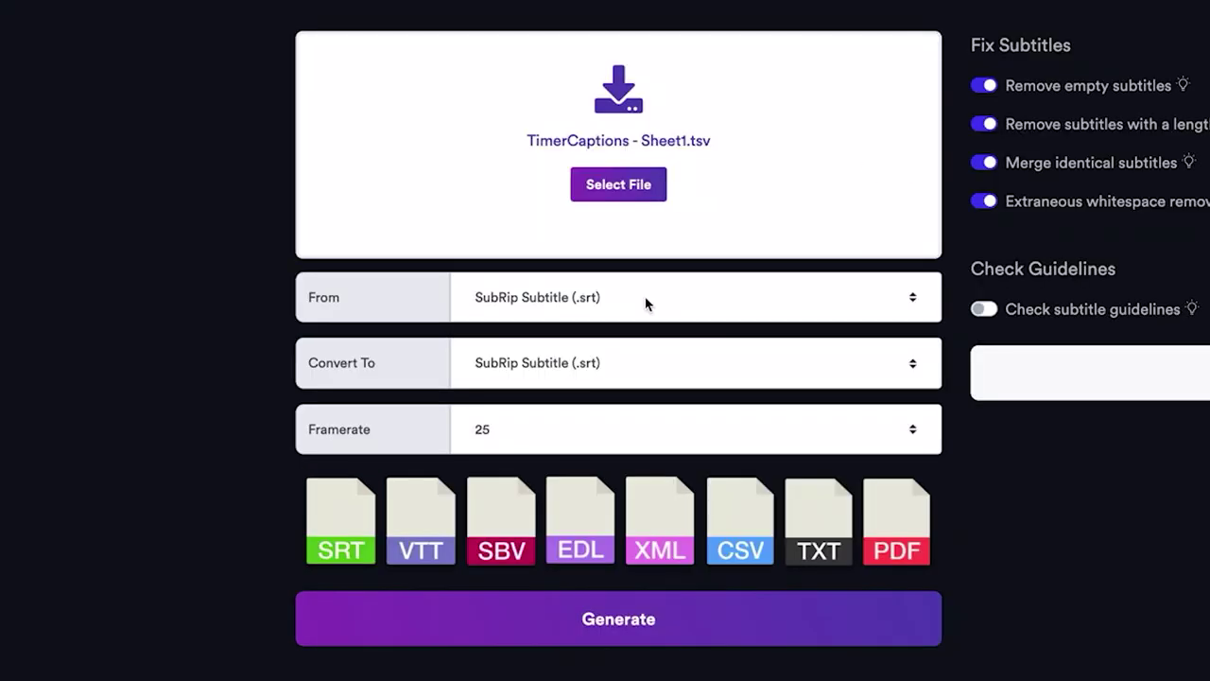
Convert the file from TSV at 30 fps into SubRip and download the .srt
{"action": "left_click", "coordinate": [404, 406]}
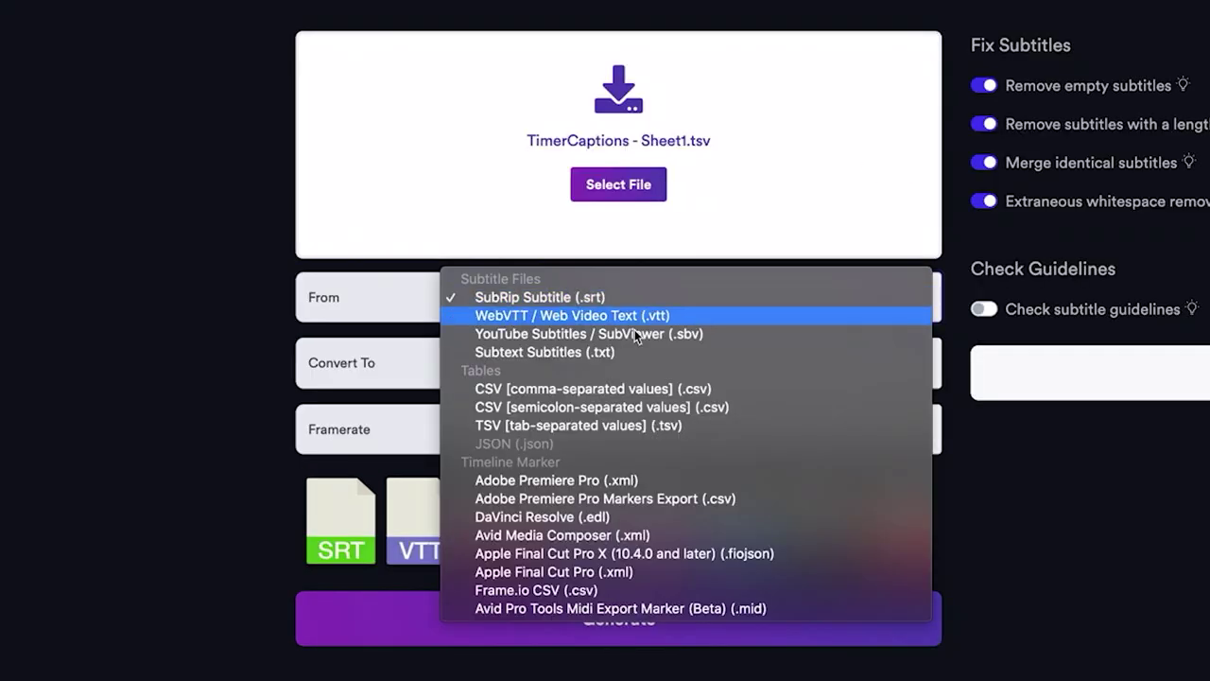
{"action": "left_click", "coordinate": [639, 432]}
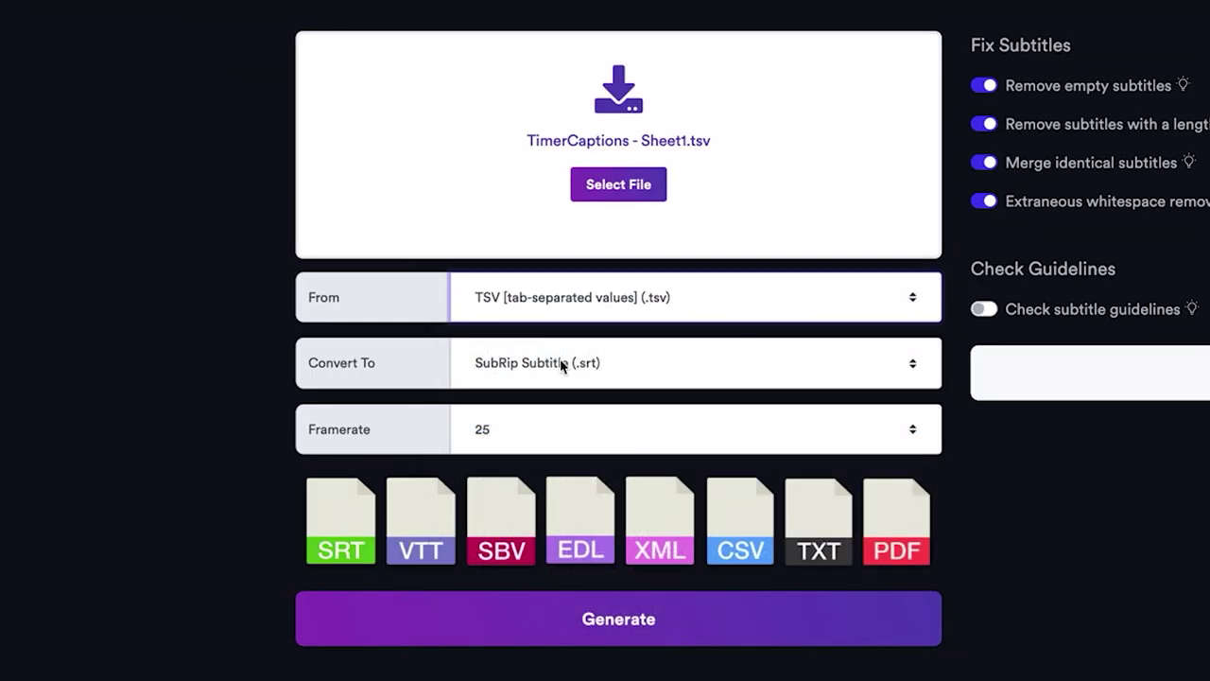
{"action": "left_click", "coordinate": [541, 437]}
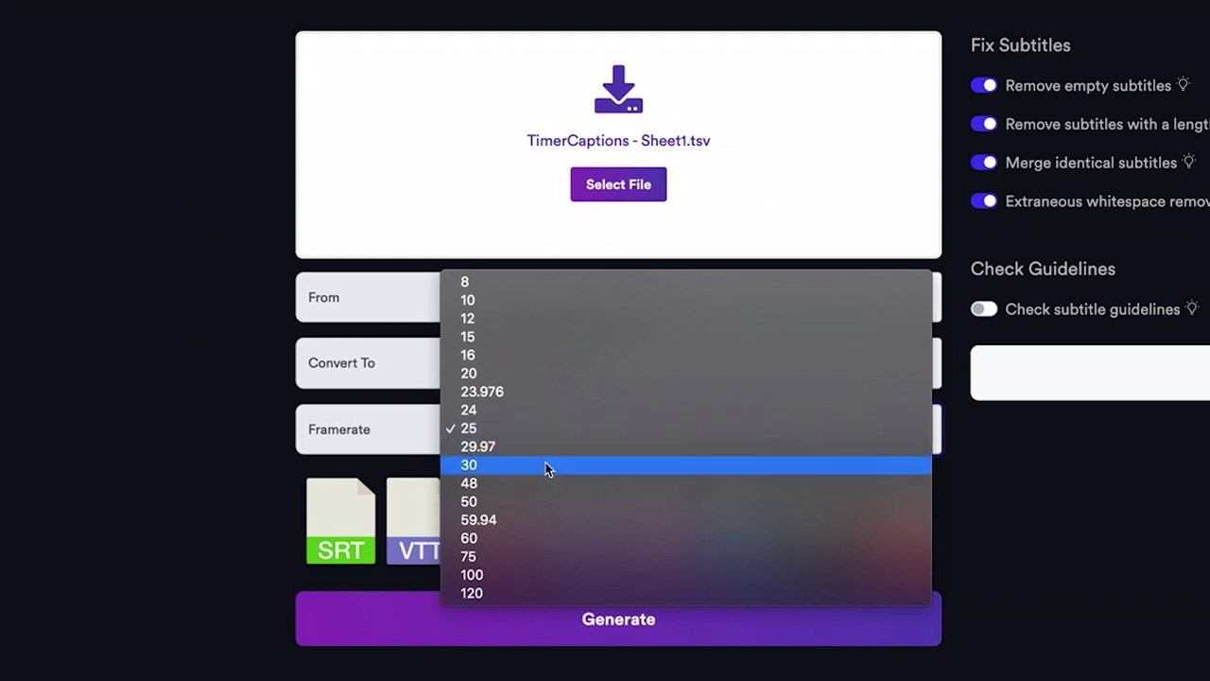
{"action": "left_click", "coordinate": [545, 465]}
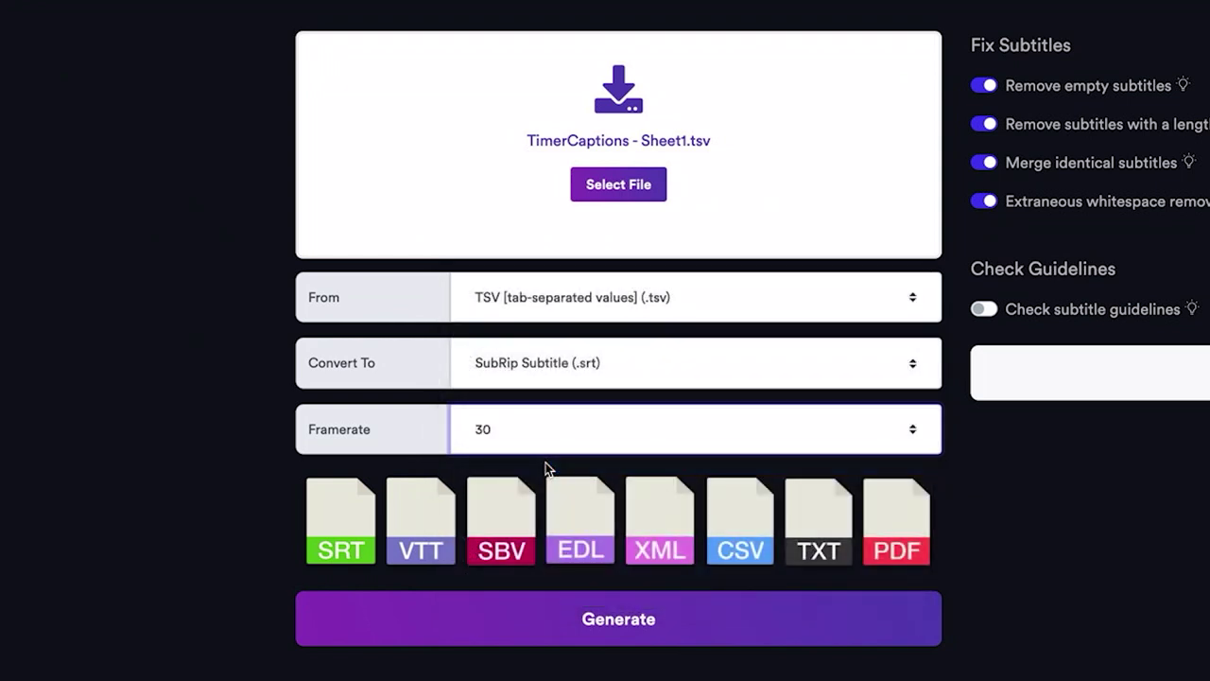
{"action": "left_click", "coordinate": [597, 610]}
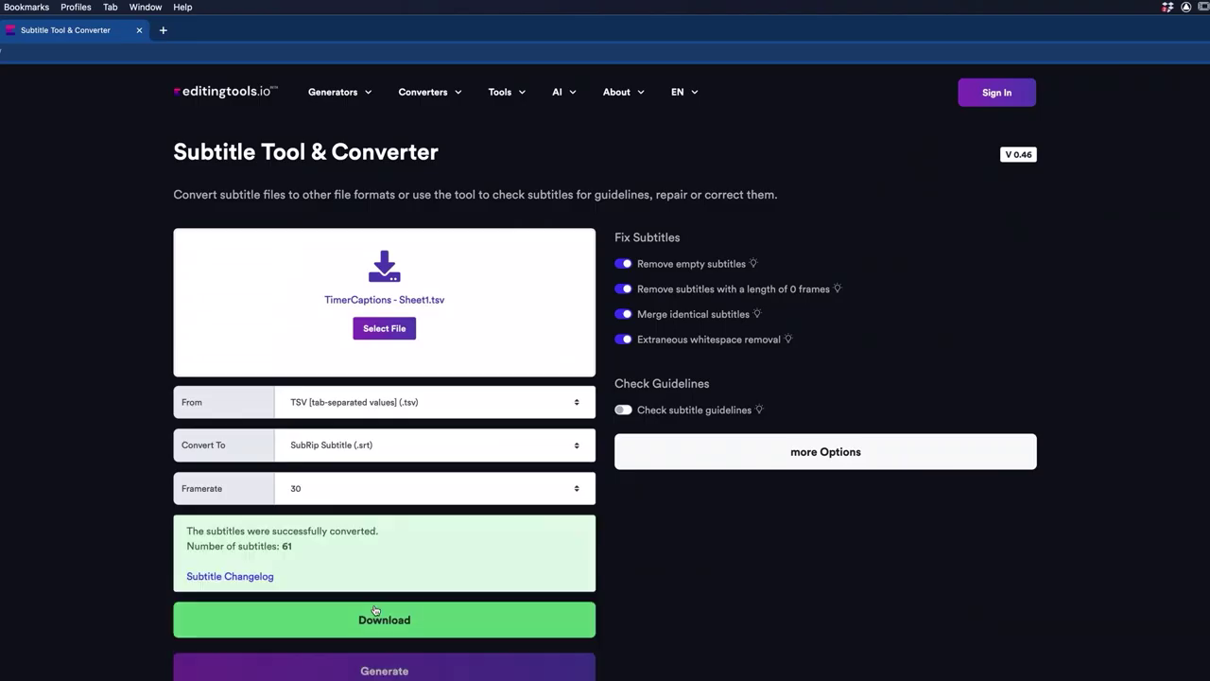
{"action": "left_click", "coordinate": [375, 614]}
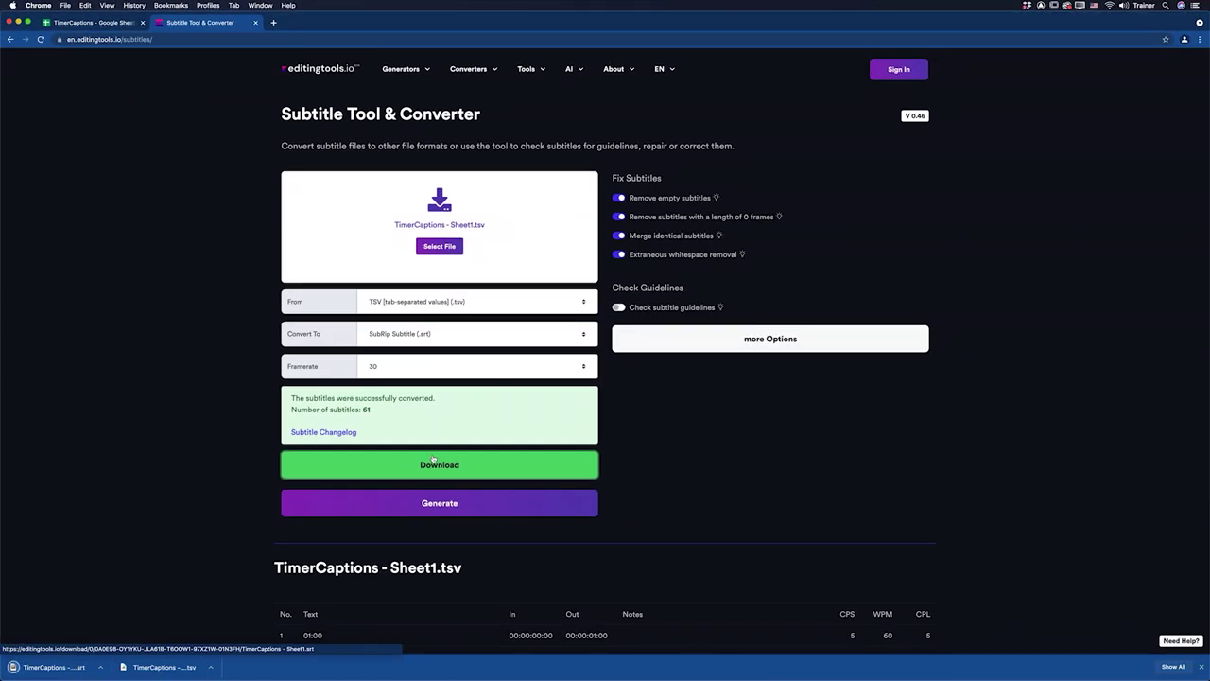
Import the TimerCaptions .srt in the Captions workspace as a Subtitle-format caption track
{"action": "key", "text": "super+Tab"}
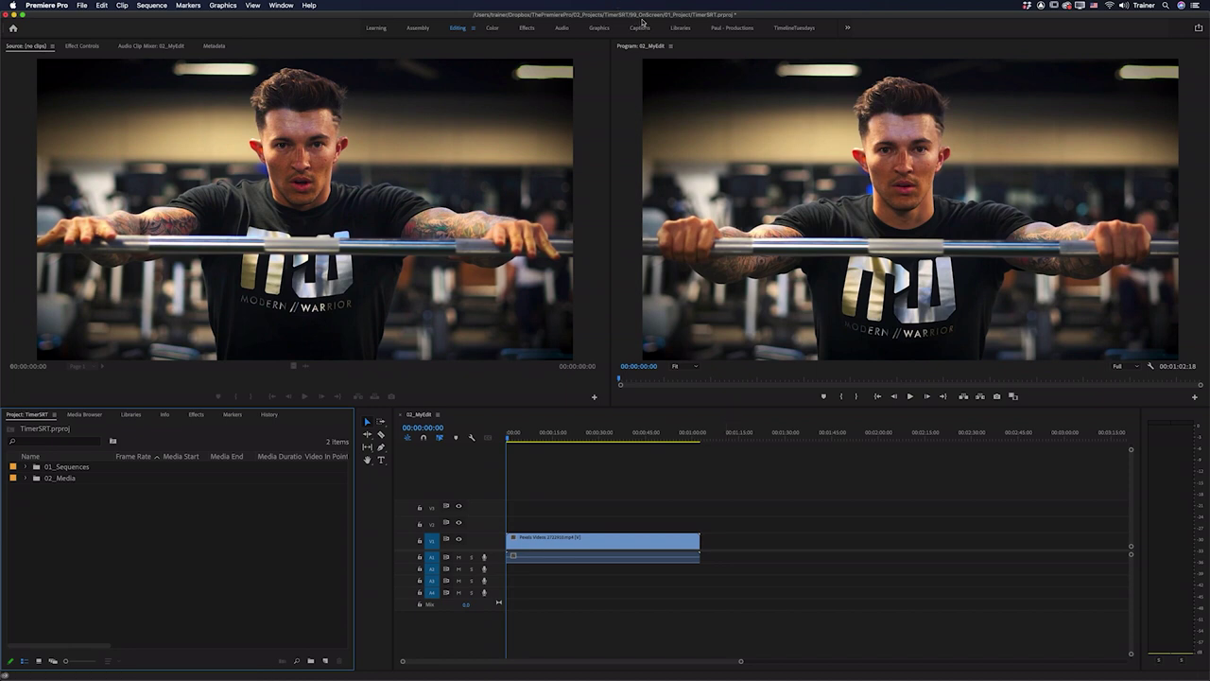
{"action": "left_click", "coordinate": [640, 28]}
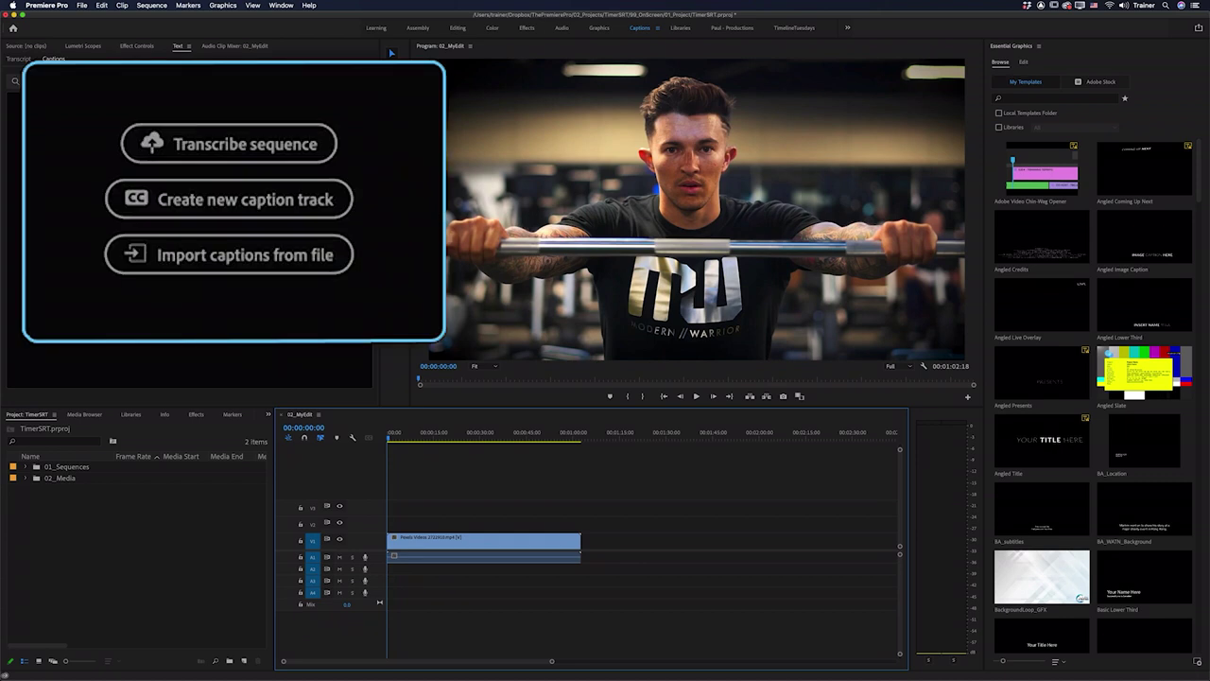
{"action": "left_click", "coordinate": [172, 260]}
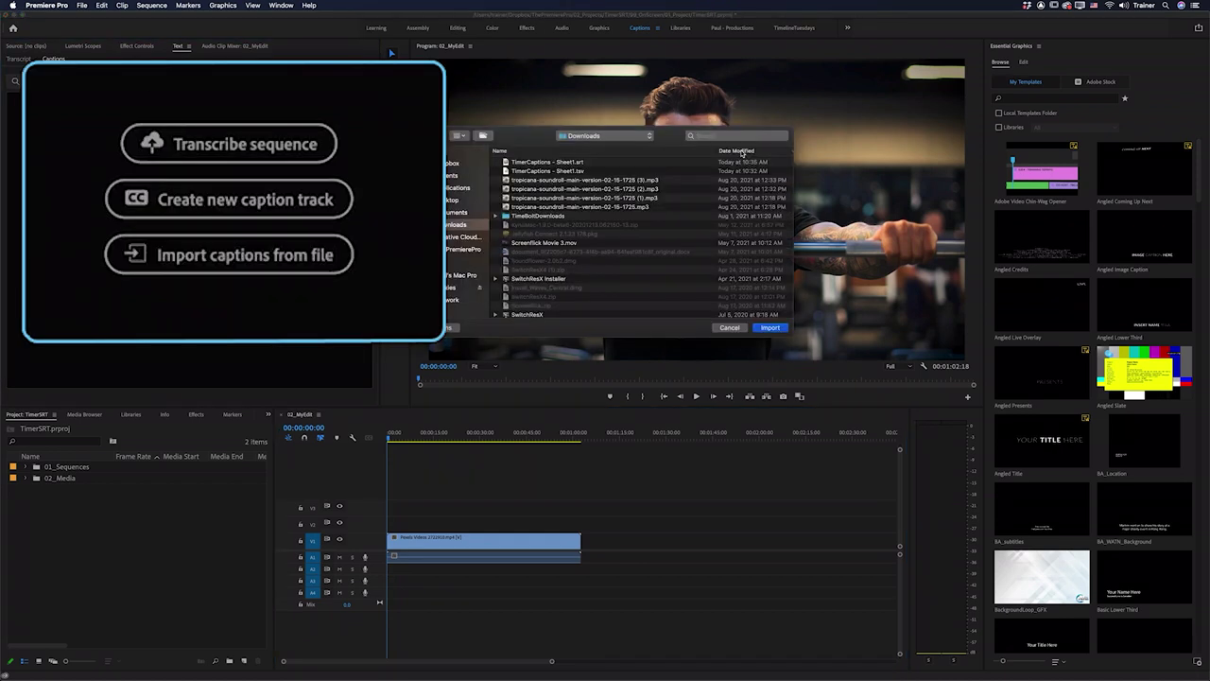
{"action": "left_click", "coordinate": [568, 163]}
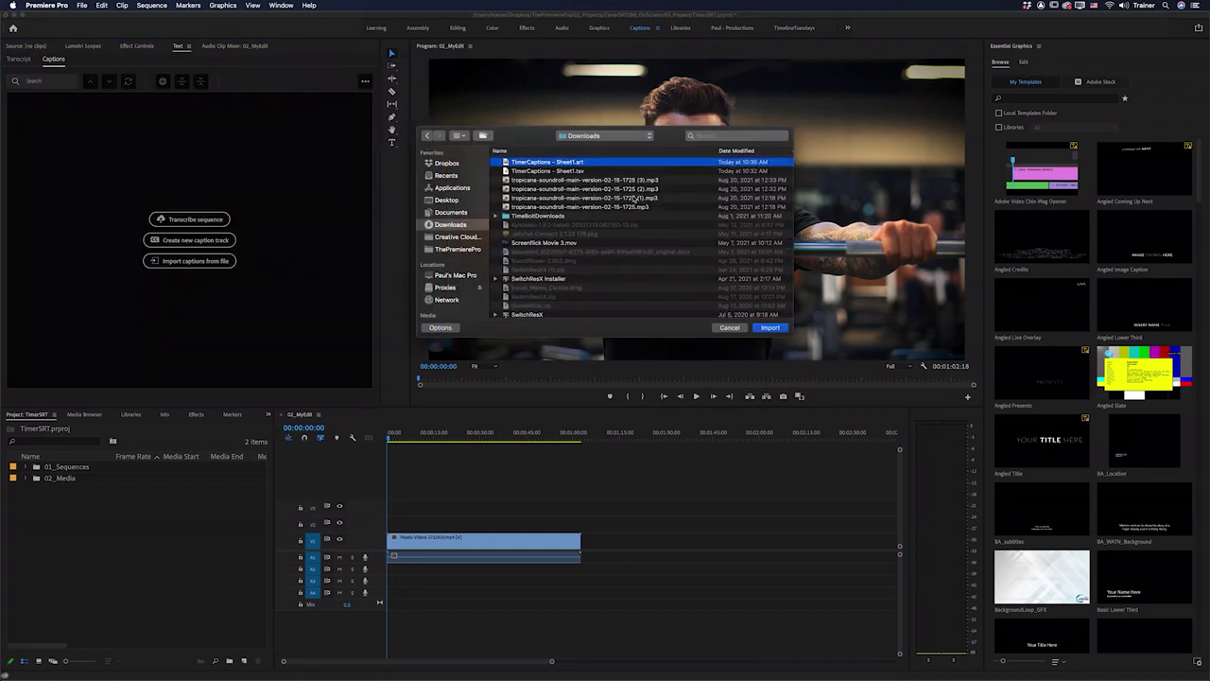
{"action": "left_click", "coordinate": [771, 328]}
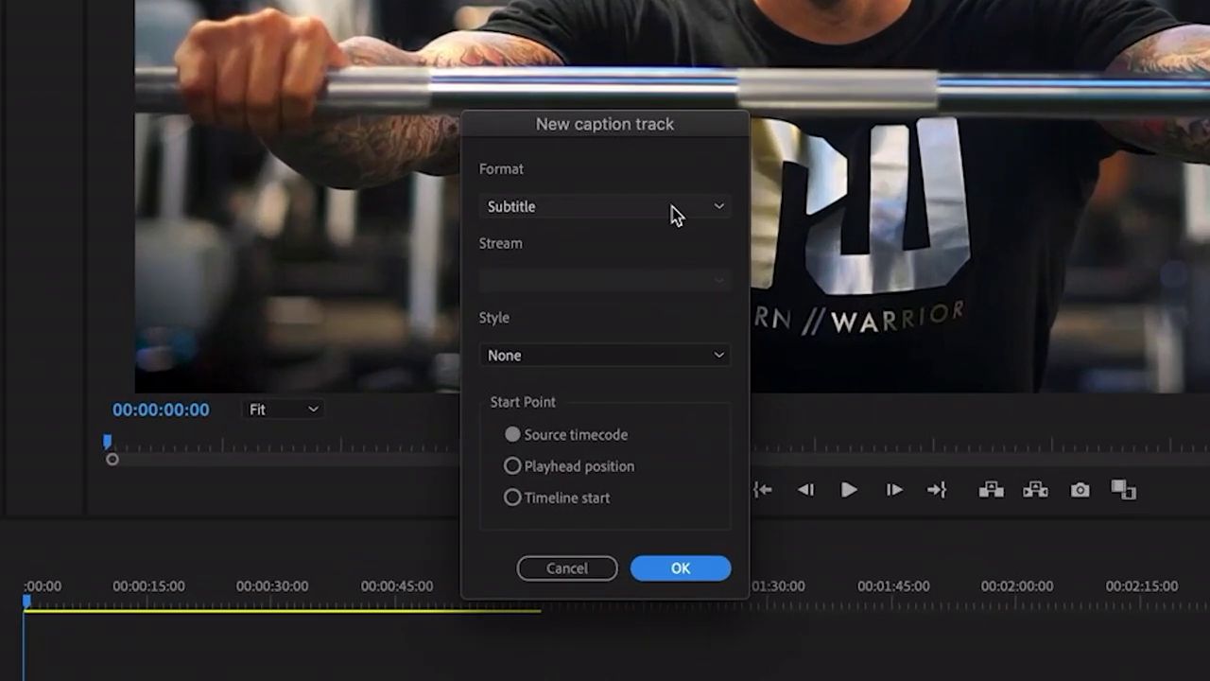
{"action": "left_click", "coordinate": [629, 290]}
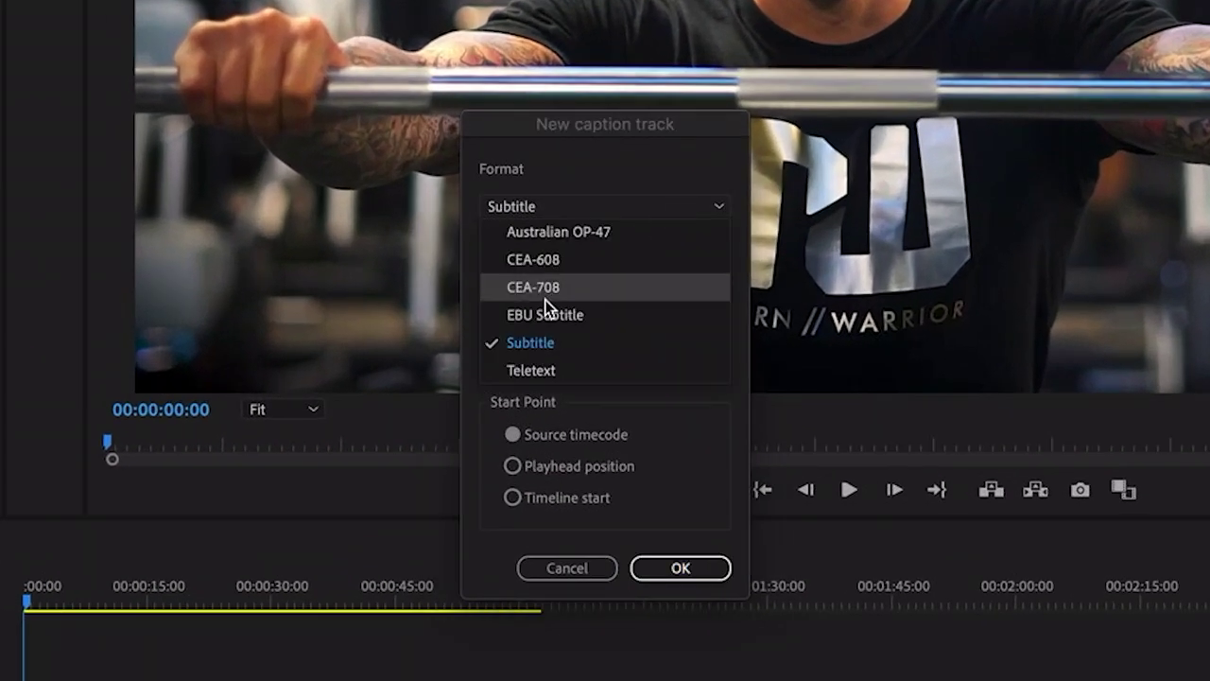
{"action": "left_click", "coordinate": [529, 355]}
{"action": "left_click", "coordinate": [676, 565]}
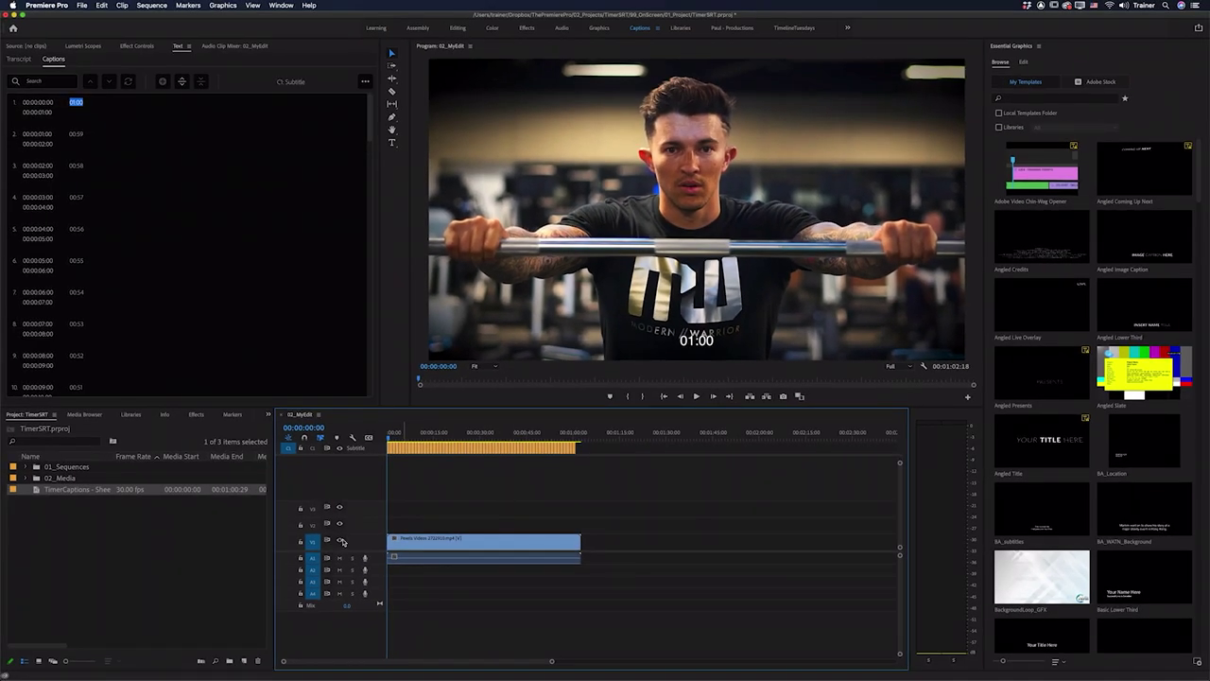
Hide V1 video, scrub the countdown, and select the first 01:00 subtitle clip
{"action": "left_click", "coordinate": [341, 541]}
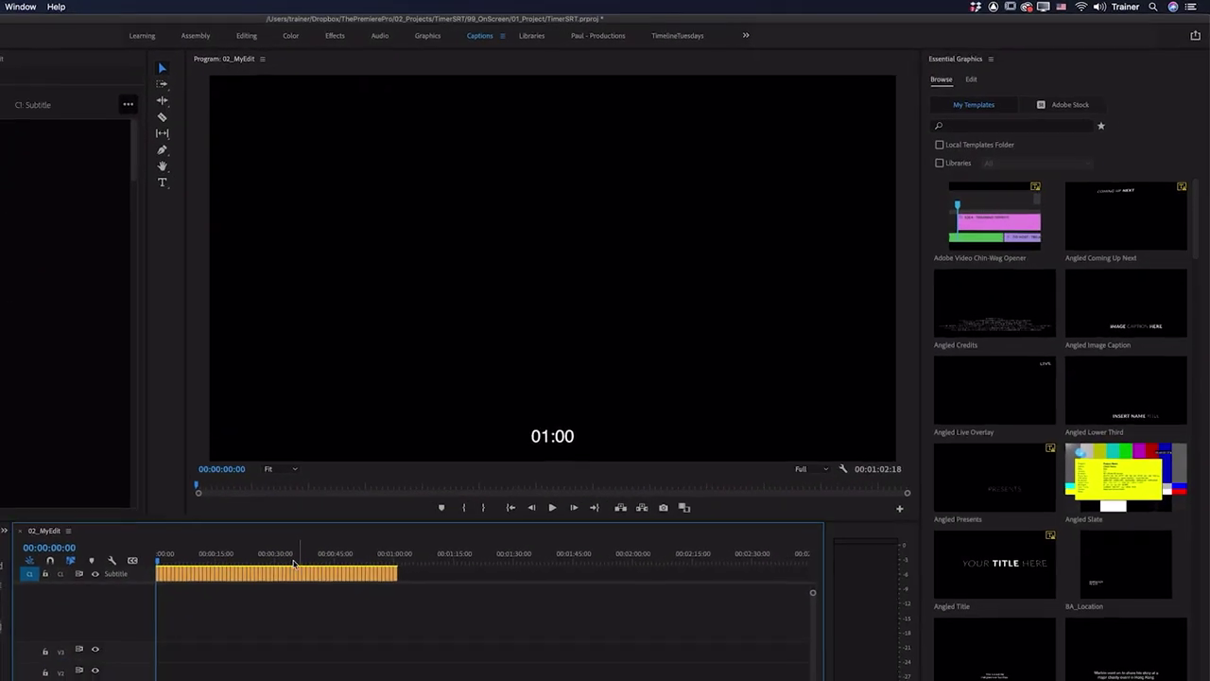
{"action": "left_click", "coordinate": [399, 433]}
{"action": "left_click_drag", "start_coordinate": [161, 558], "coordinate": [374, 570]}
{"action": "key", "text": "Home"}
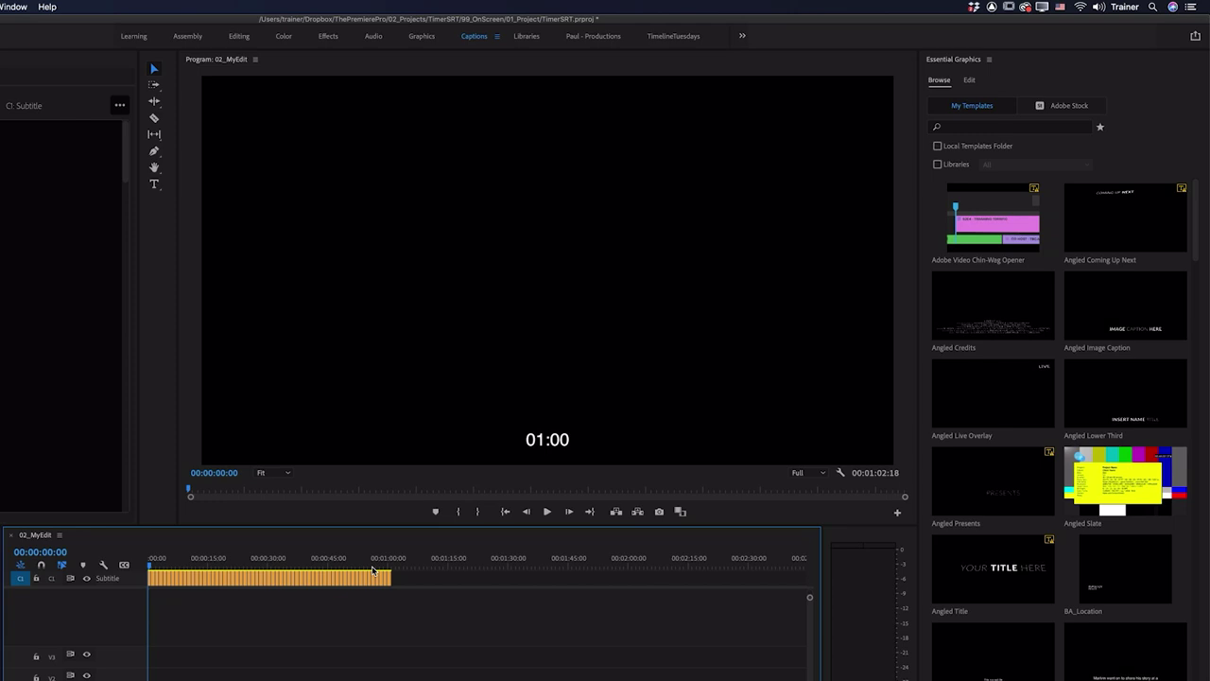
{"action": "key", "text": "="}
{"action": "key", "text": "="}
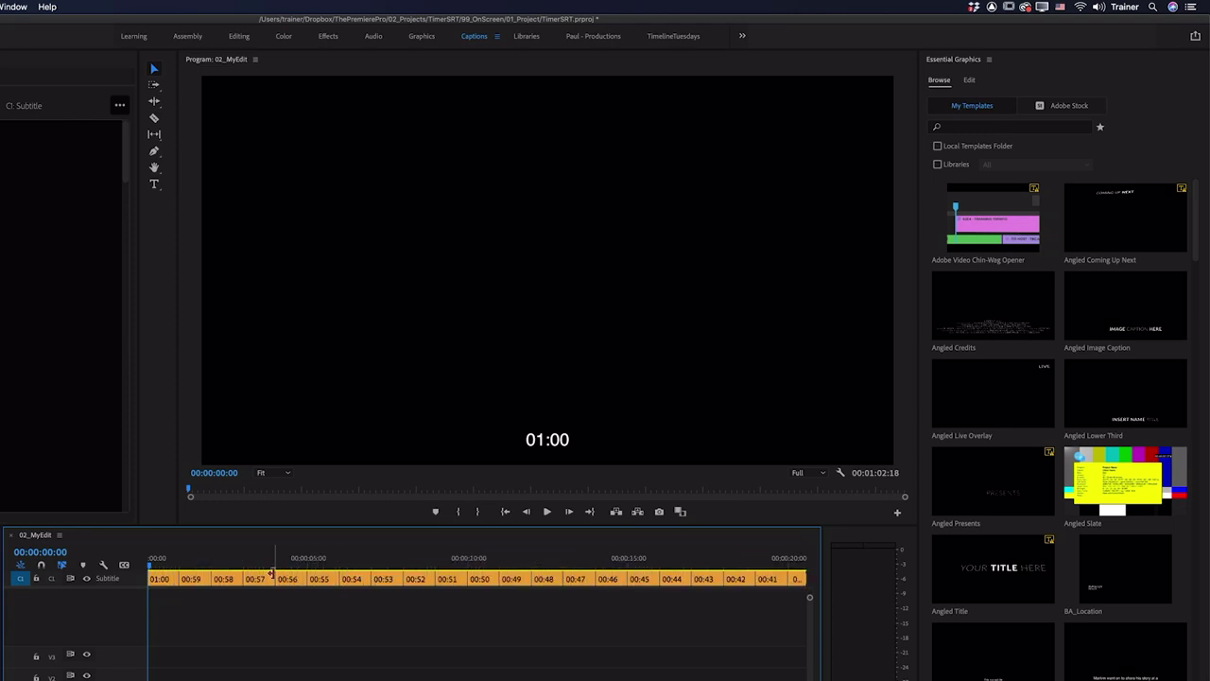
{"action": "left_click", "coordinate": [171, 582]}
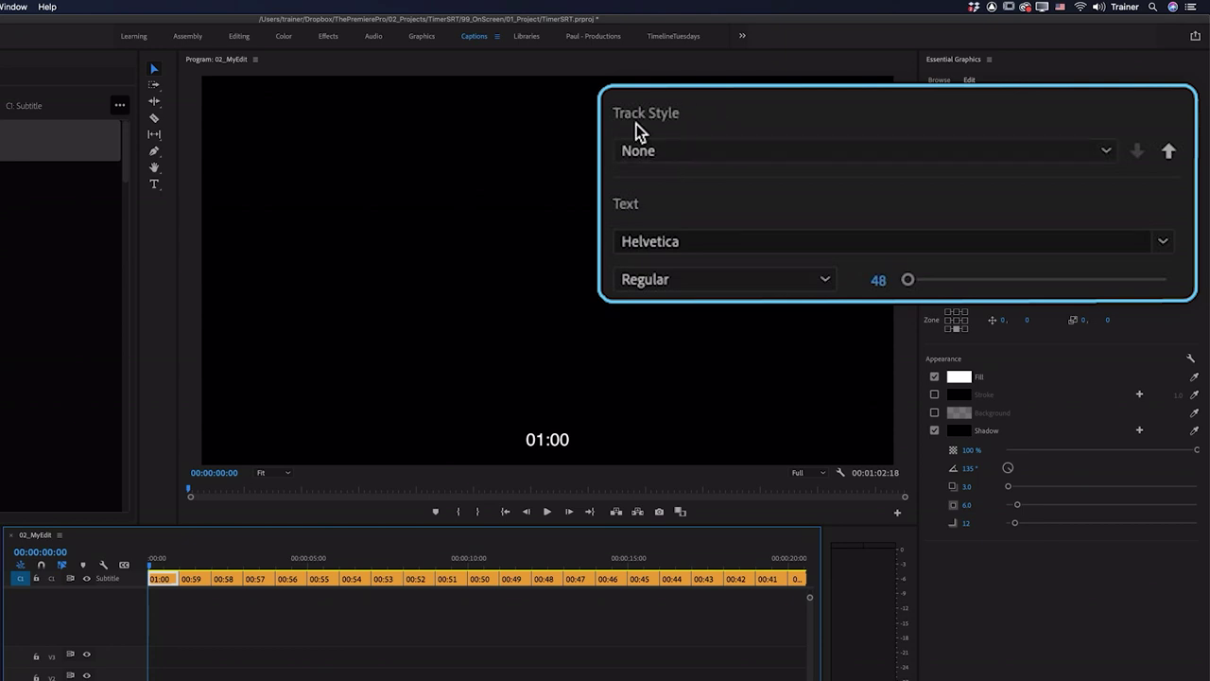
Create a new caption track style named 'Timer Style'
{"action": "left_click", "coordinate": [955, 168]}
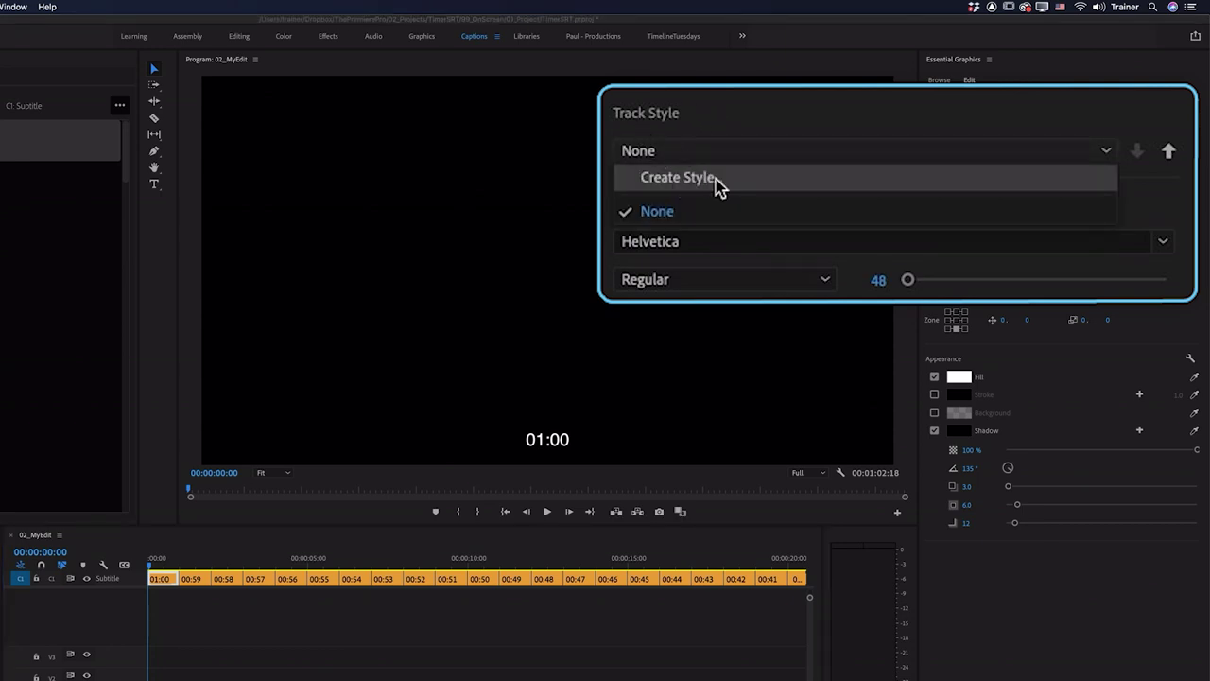
{"action": "left_click", "coordinate": [716, 179]}
{"action": "type", "text": "Timer Style"}
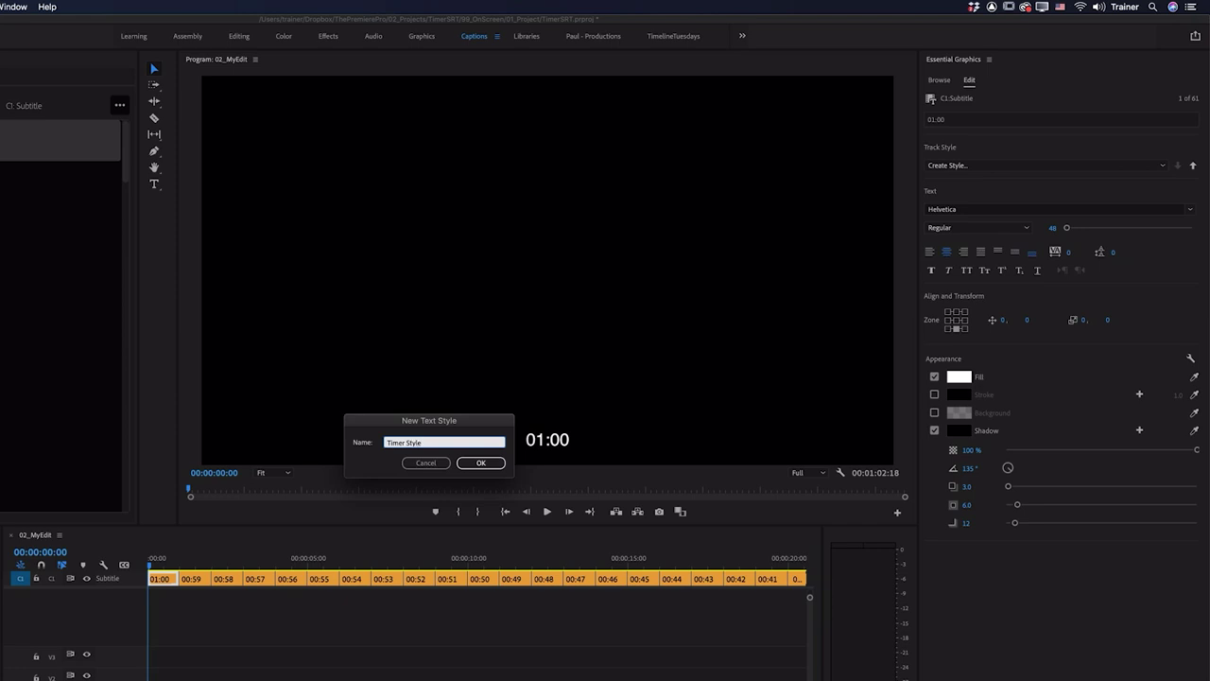
{"action": "key", "text": "Return"}
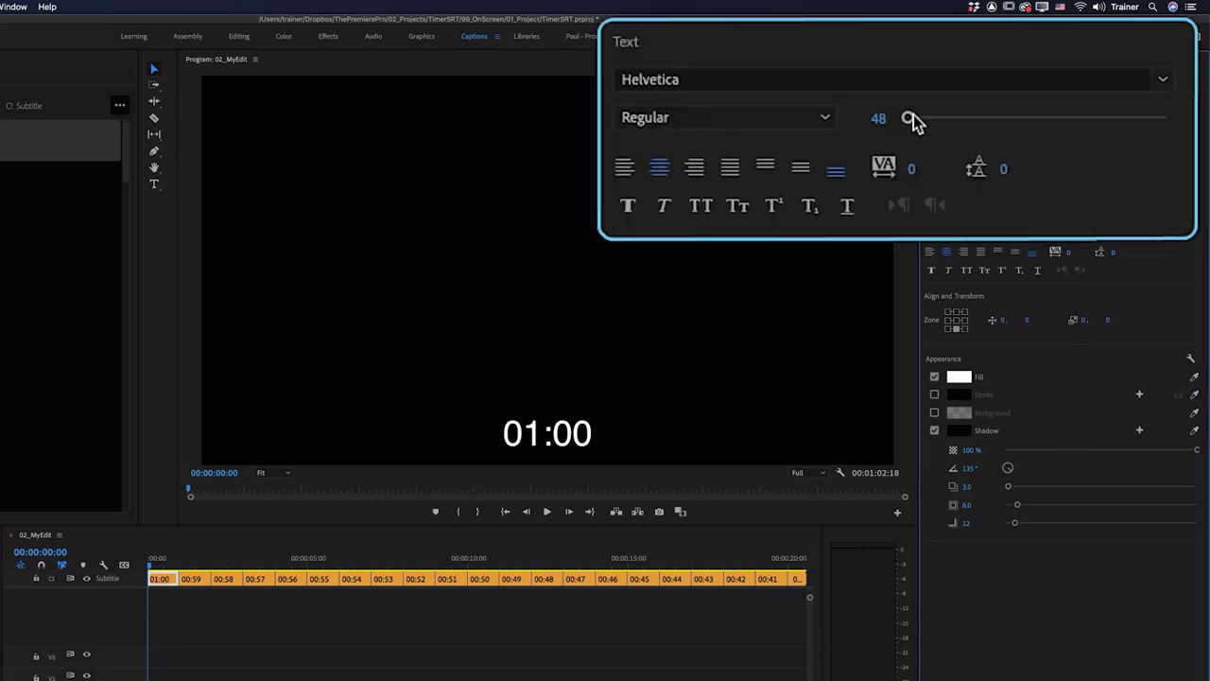
Adjust the caption font size and resize the caption box so the text fits
{"action": "left_click_drag", "start_coordinate": [1066, 228], "coordinate": [1100, 230]}
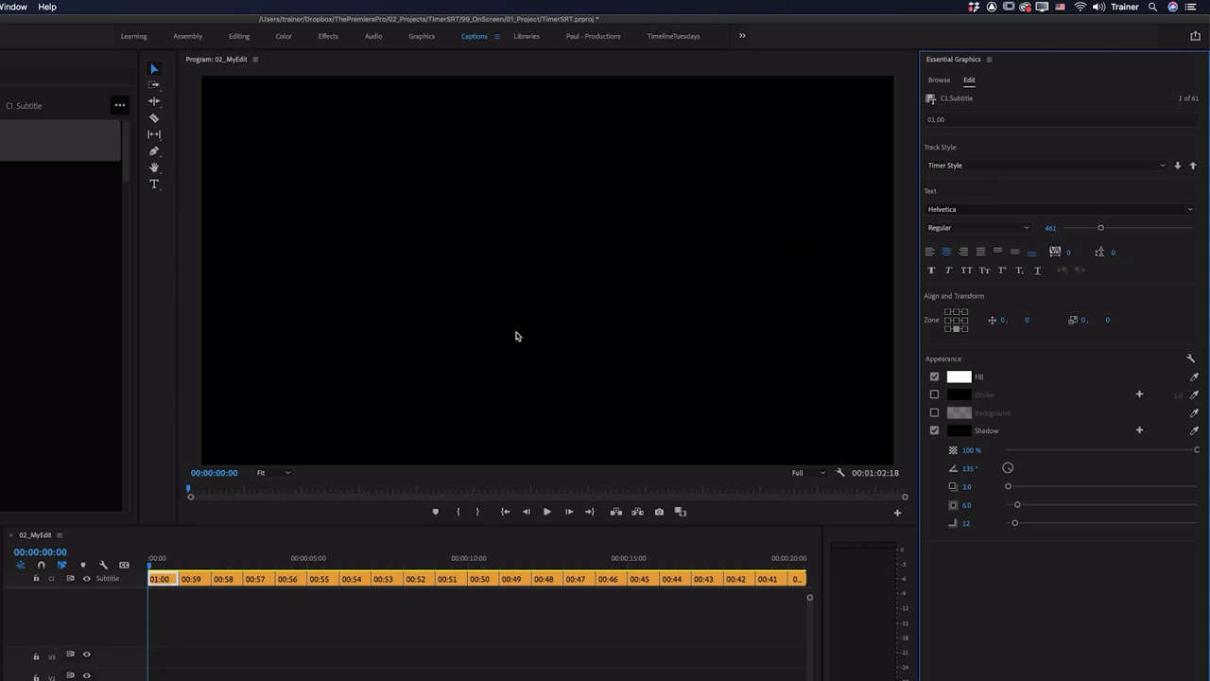
{"action": "left_click_drag", "start_coordinate": [1099, 229], "coordinate": [1095, 228]}
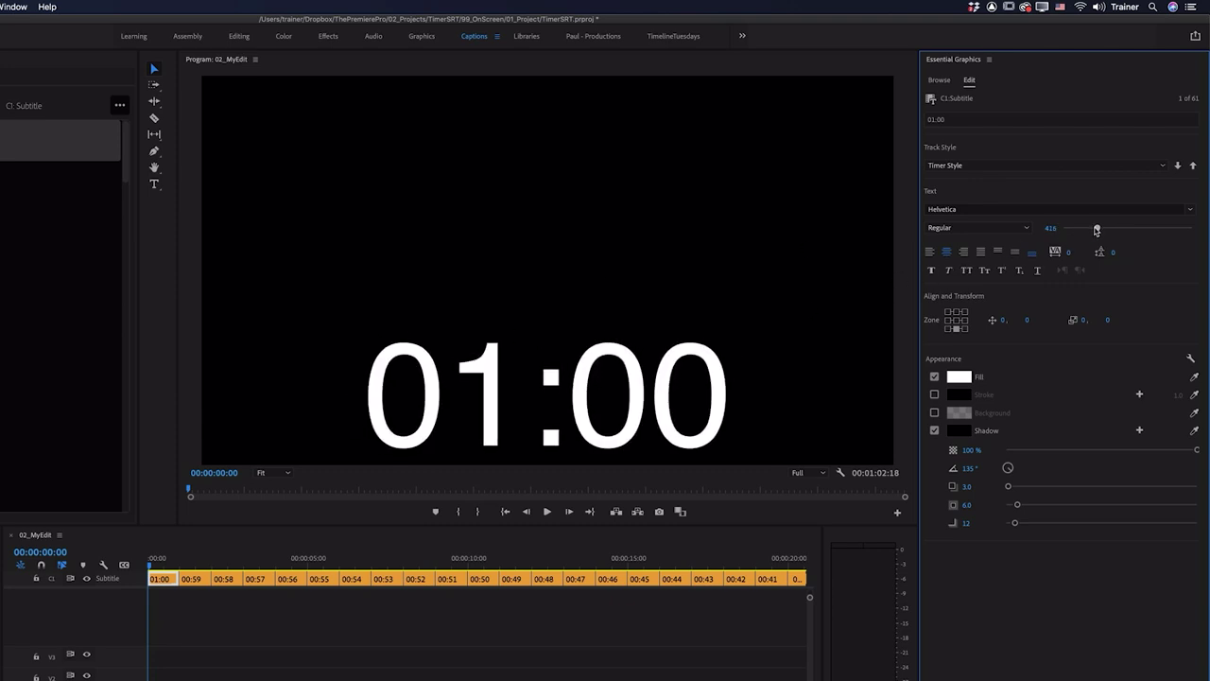
{"action": "left_click", "coordinate": [597, 437]}
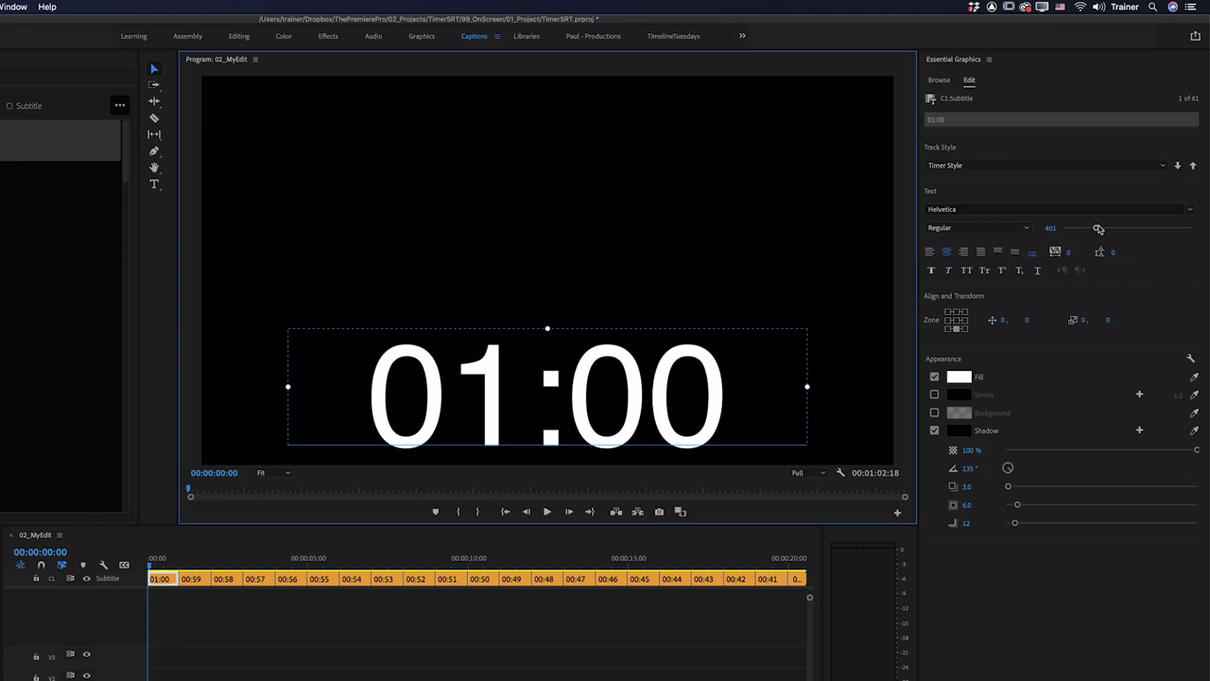
{"action": "left_click_drag", "start_coordinate": [1096, 228], "coordinate": [1104, 229]}
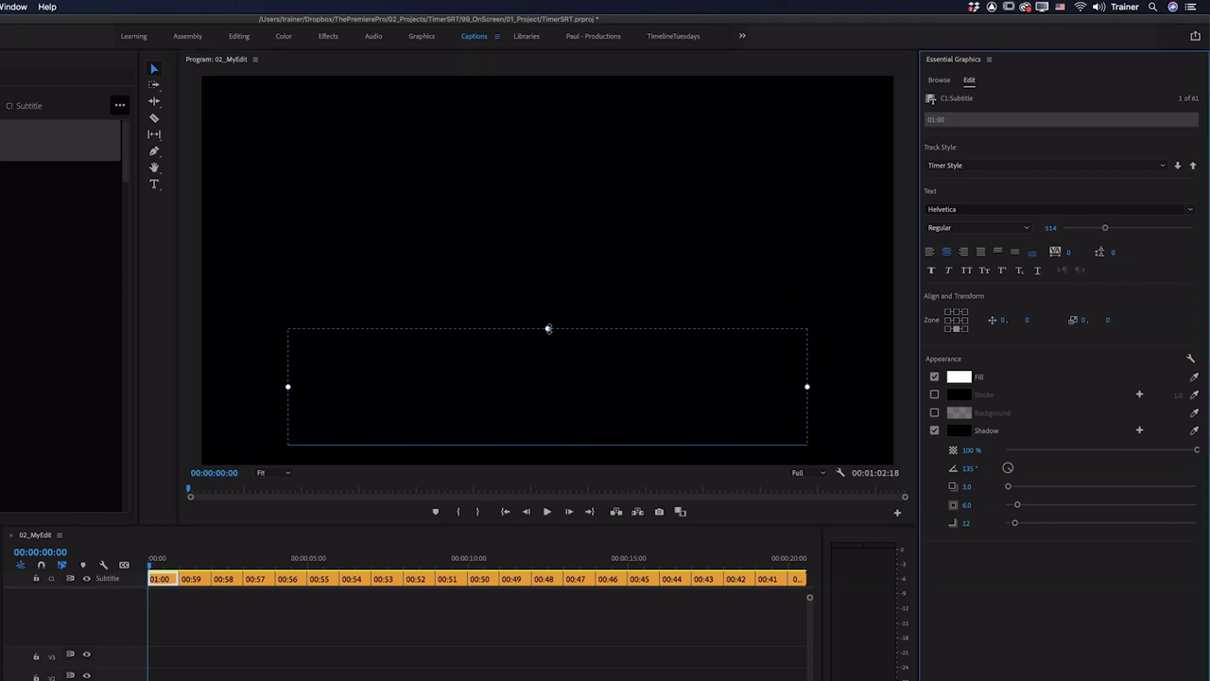
{"action": "left_click_drag", "start_coordinate": [548, 328], "coordinate": [551, 263]}
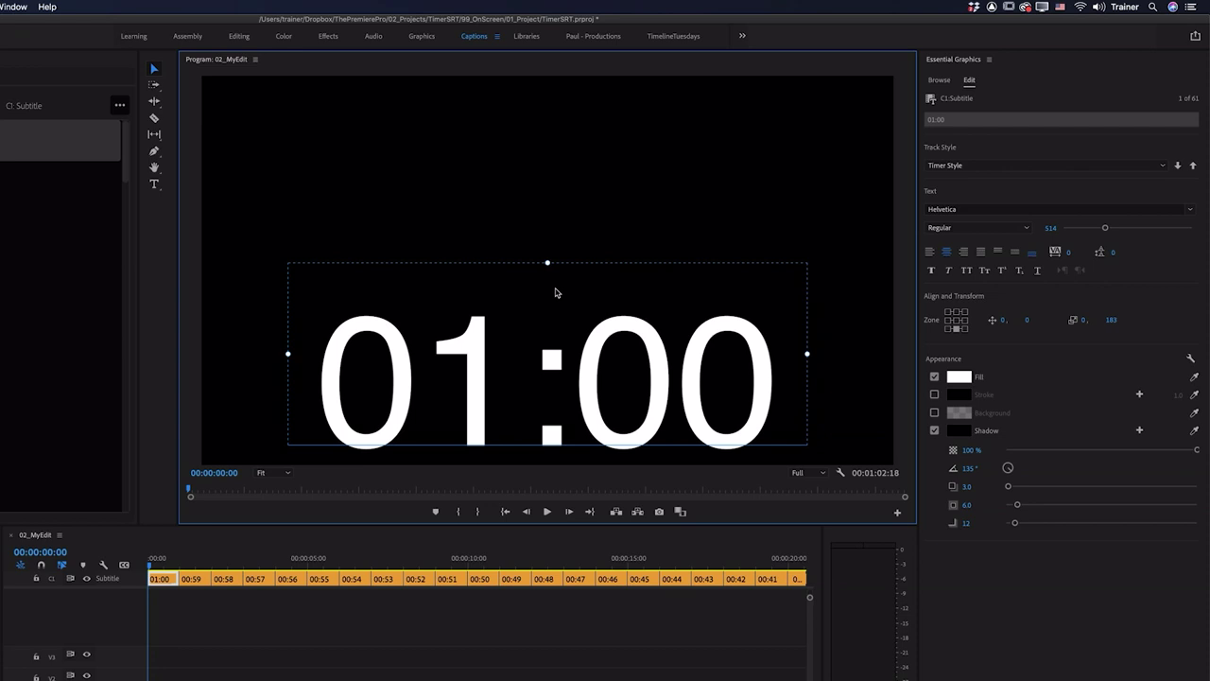
{"action": "left_click_drag", "start_coordinate": [1105, 228], "coordinate": [1073, 236]}
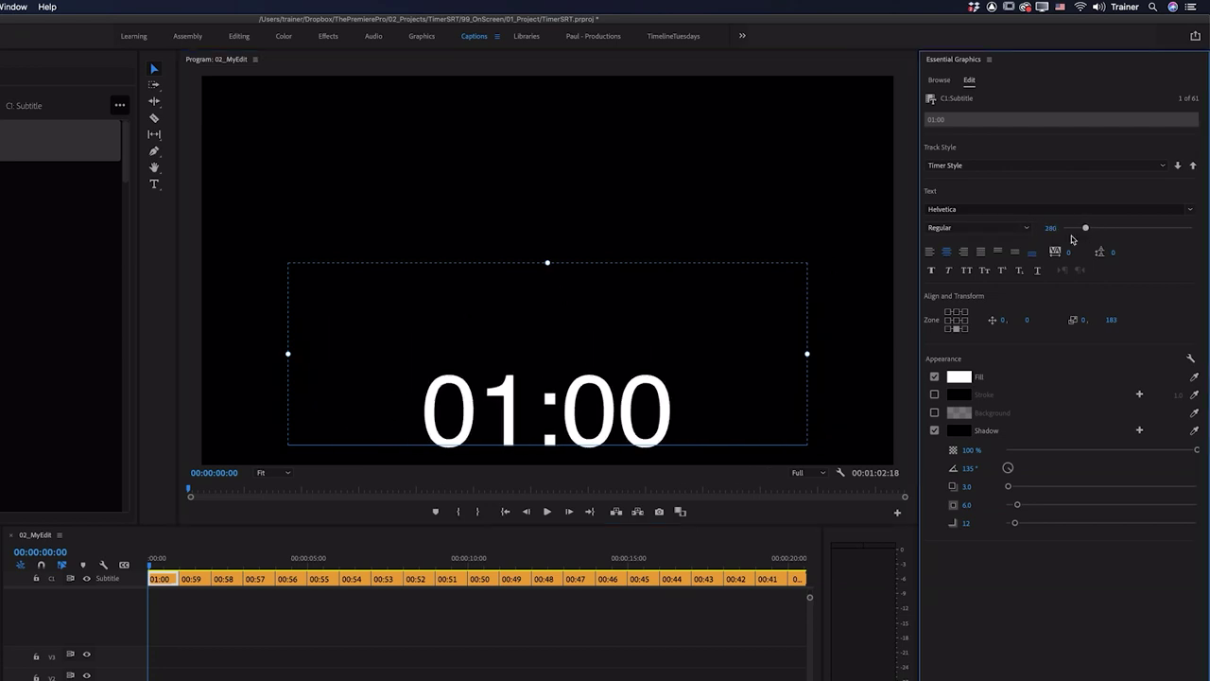
{"action": "left_click_drag", "start_coordinate": [547, 260], "coordinate": [544, 356]}
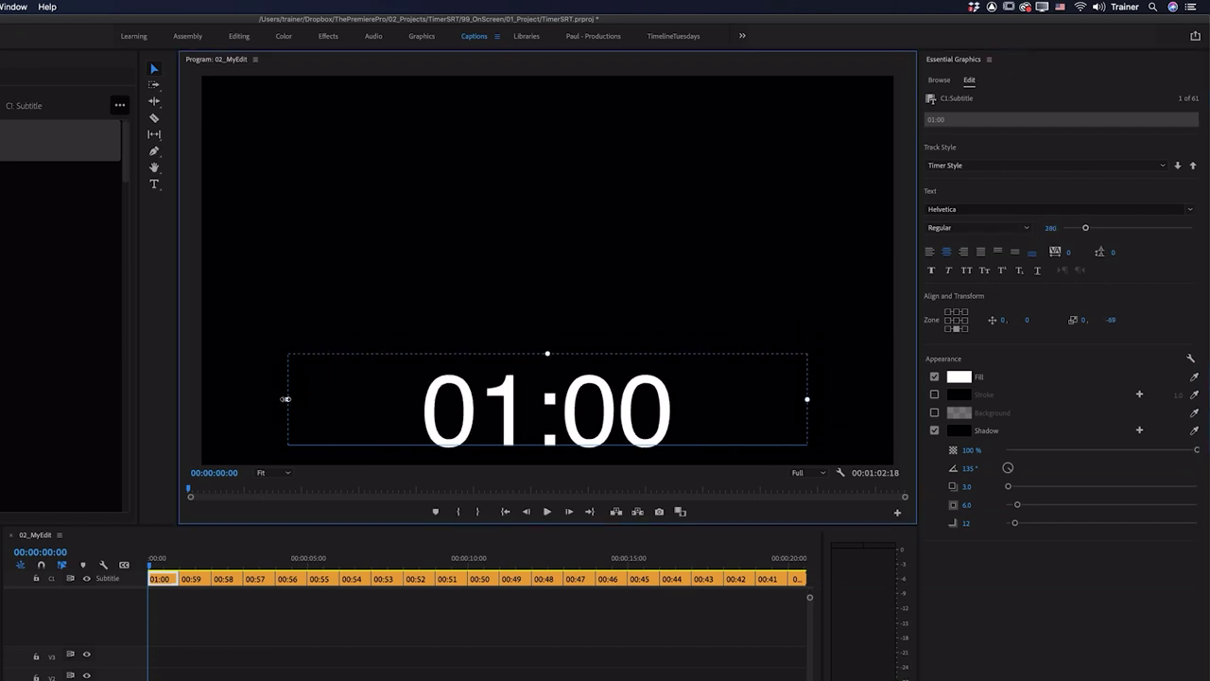
{"action": "left_click_drag", "start_coordinate": [285, 398], "coordinate": [378, 398]}
Set Eurostile Extd Medium at size 167, left-aligned, and move the caption up and left
{"action": "left_click", "coordinate": [945, 208]}
{"action": "type", "text": "eurostile"}
{"action": "left_click", "coordinate": [979, 241]}
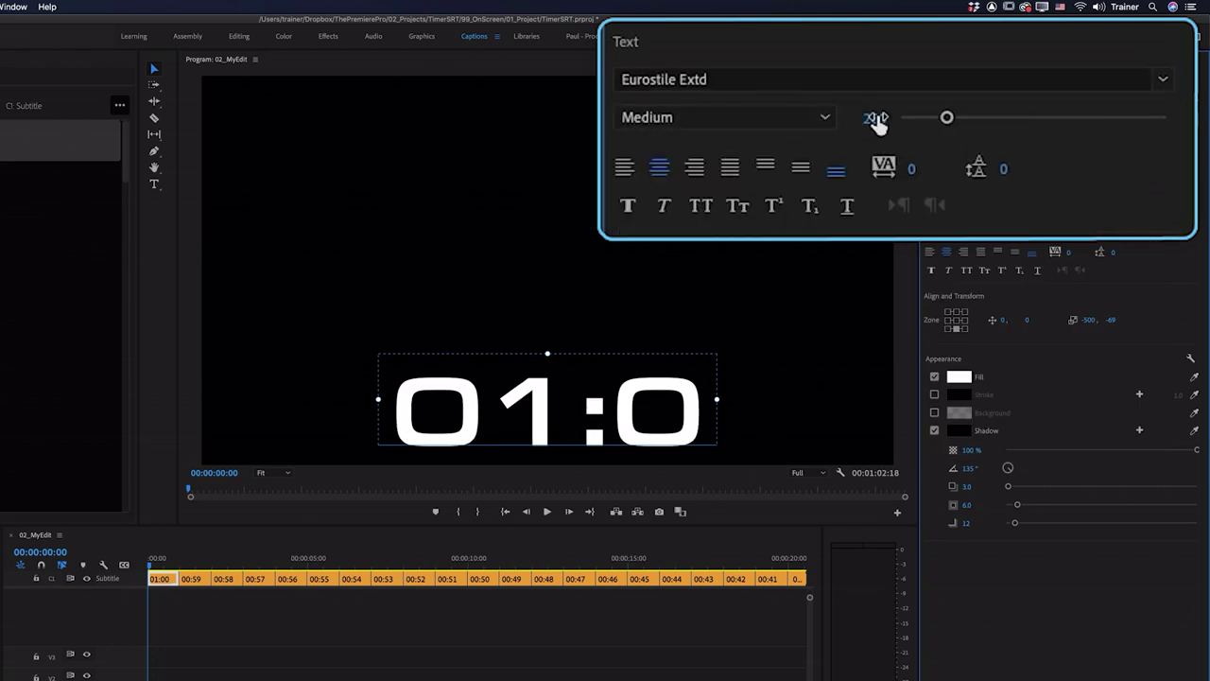
{"action": "left_click_drag", "start_coordinate": [1052, 229], "coordinate": [1013, 226]}
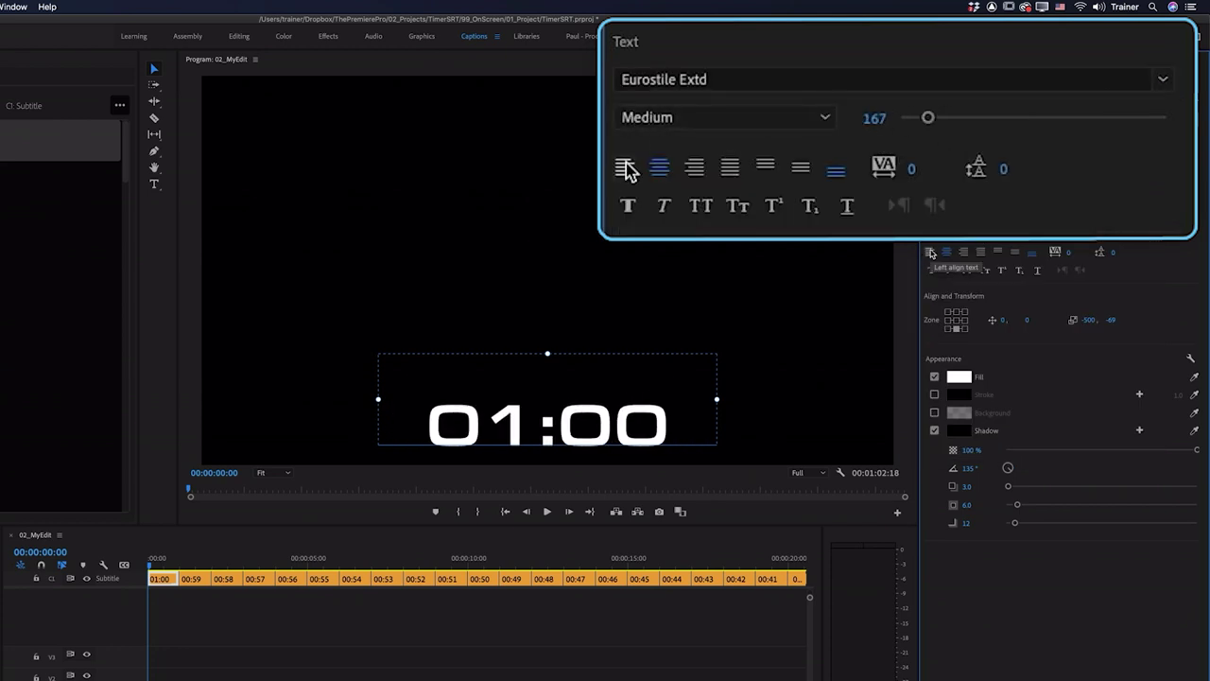
{"action": "left_click", "coordinate": [930, 252]}
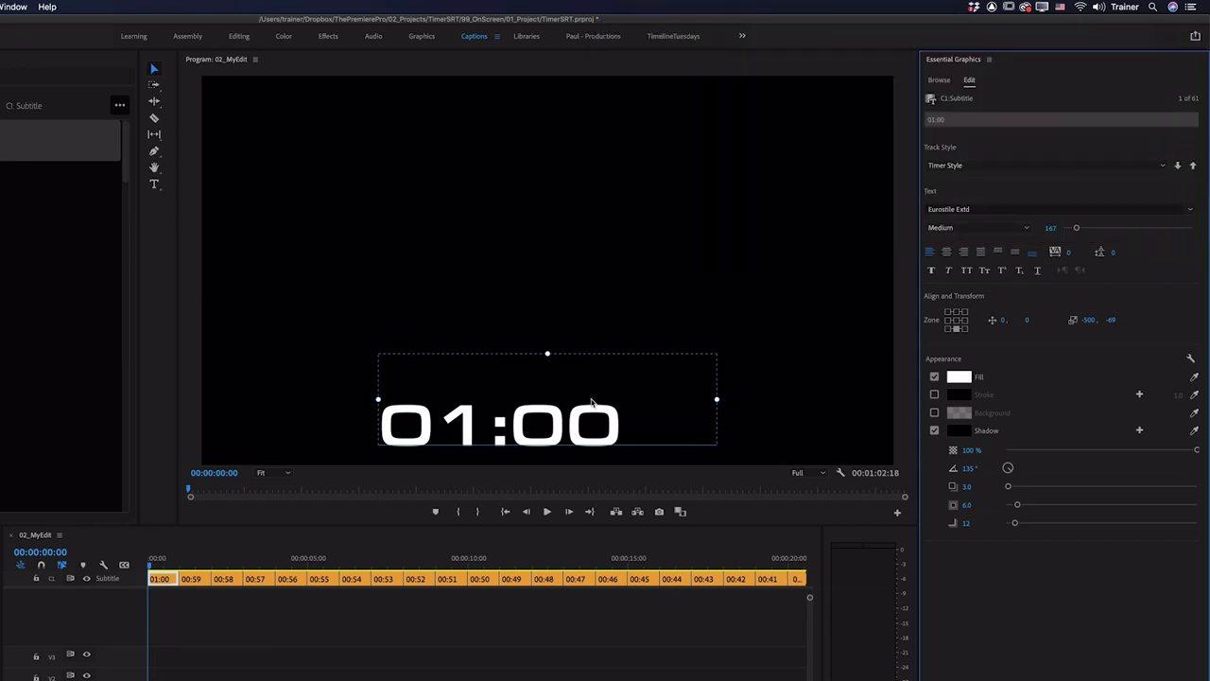
{"action": "left_click_drag", "start_coordinate": [581, 389], "coordinate": [496, 258]}
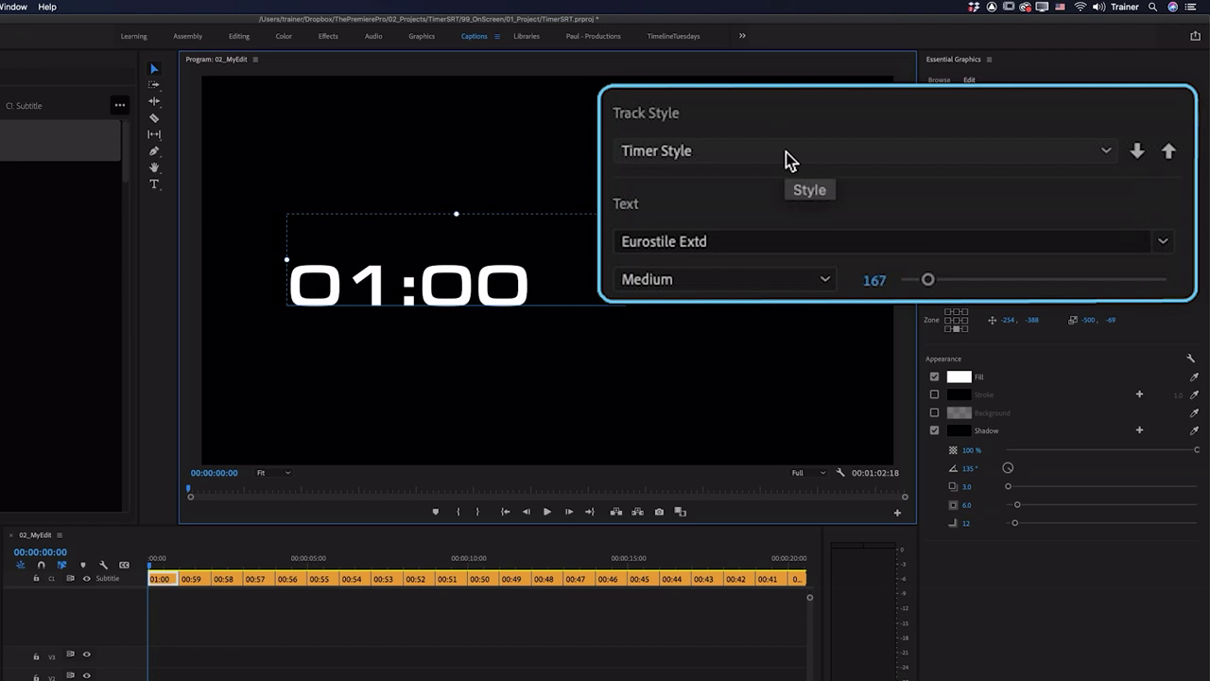
Push the Timer Style formatting to the project style, then check later captions like 00:52
{"action": "left_click", "coordinate": [1192, 165]}
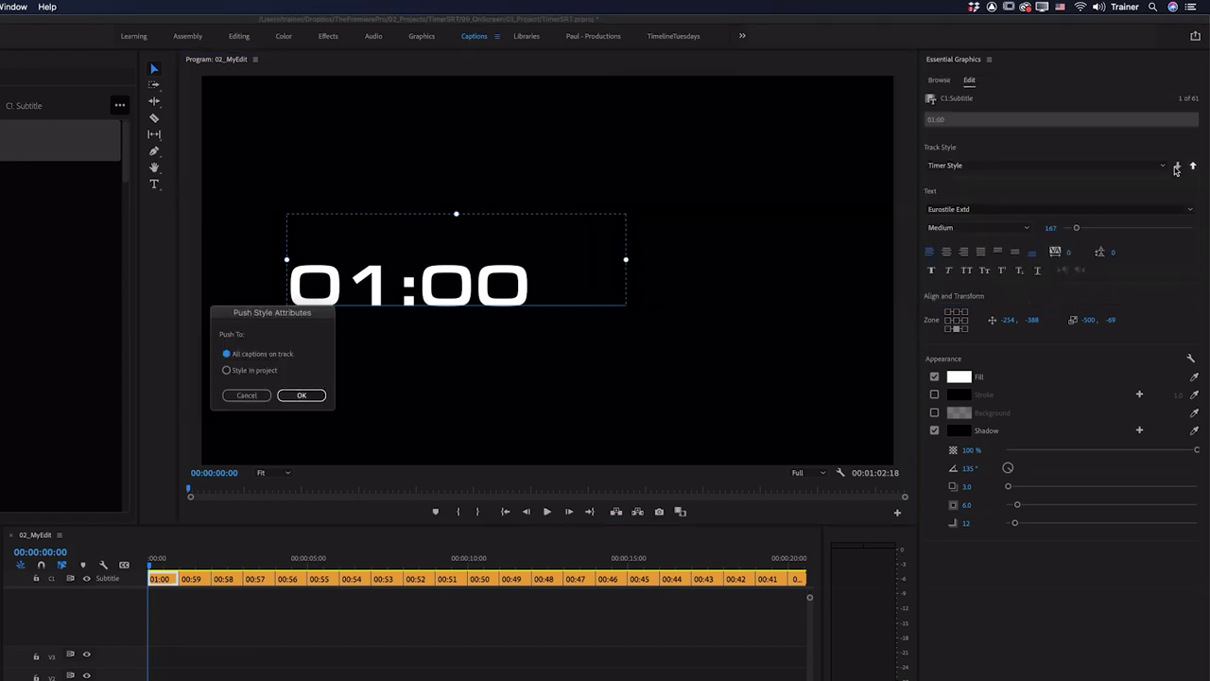
{"action": "left_click", "coordinate": [322, 410]}
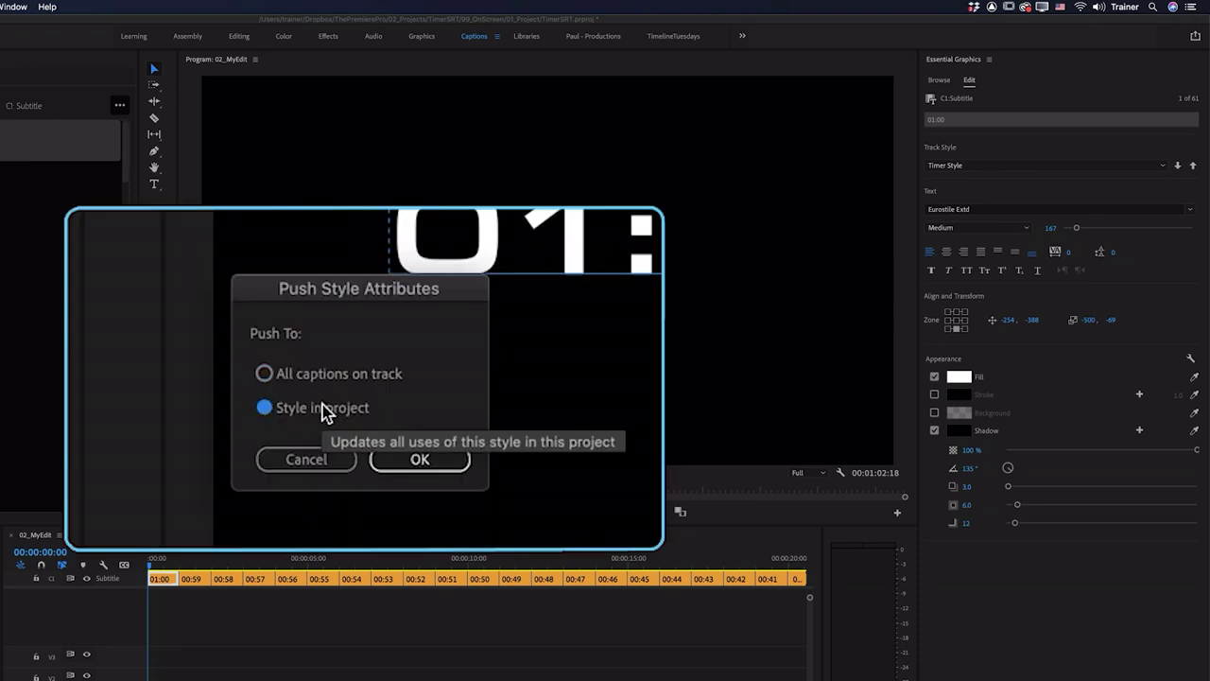
{"action": "left_click", "coordinate": [437, 458]}
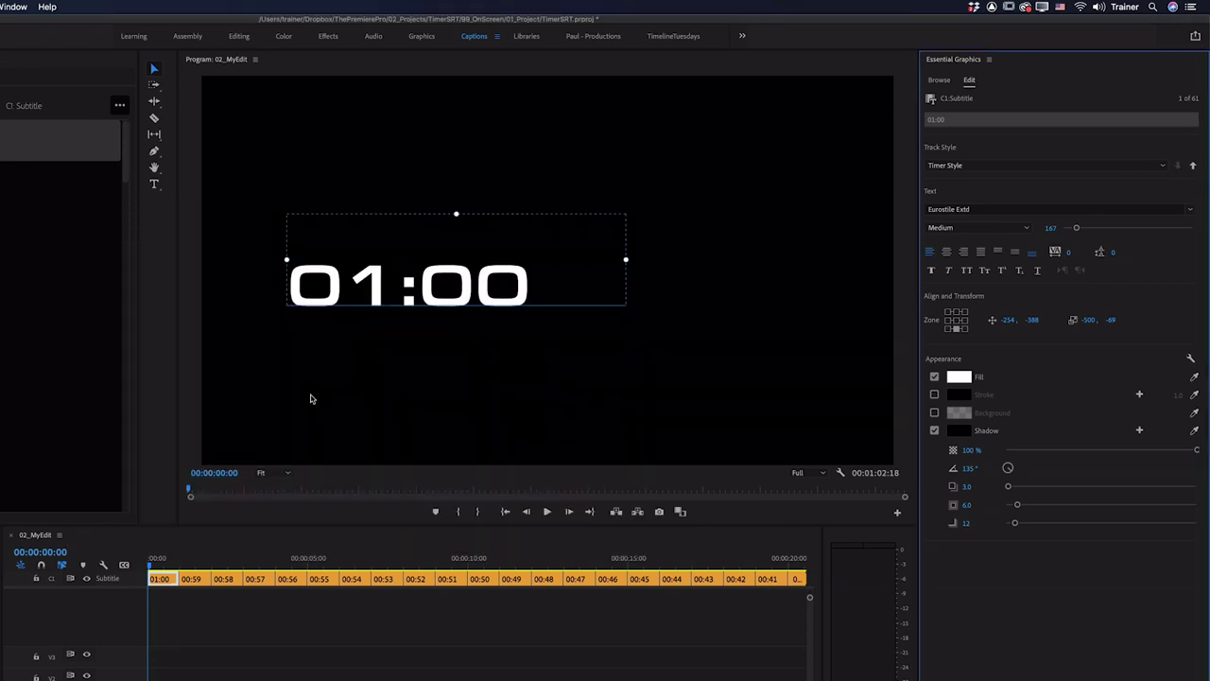
{"action": "left_click_drag", "start_coordinate": [175, 558], "coordinate": [405, 579]}
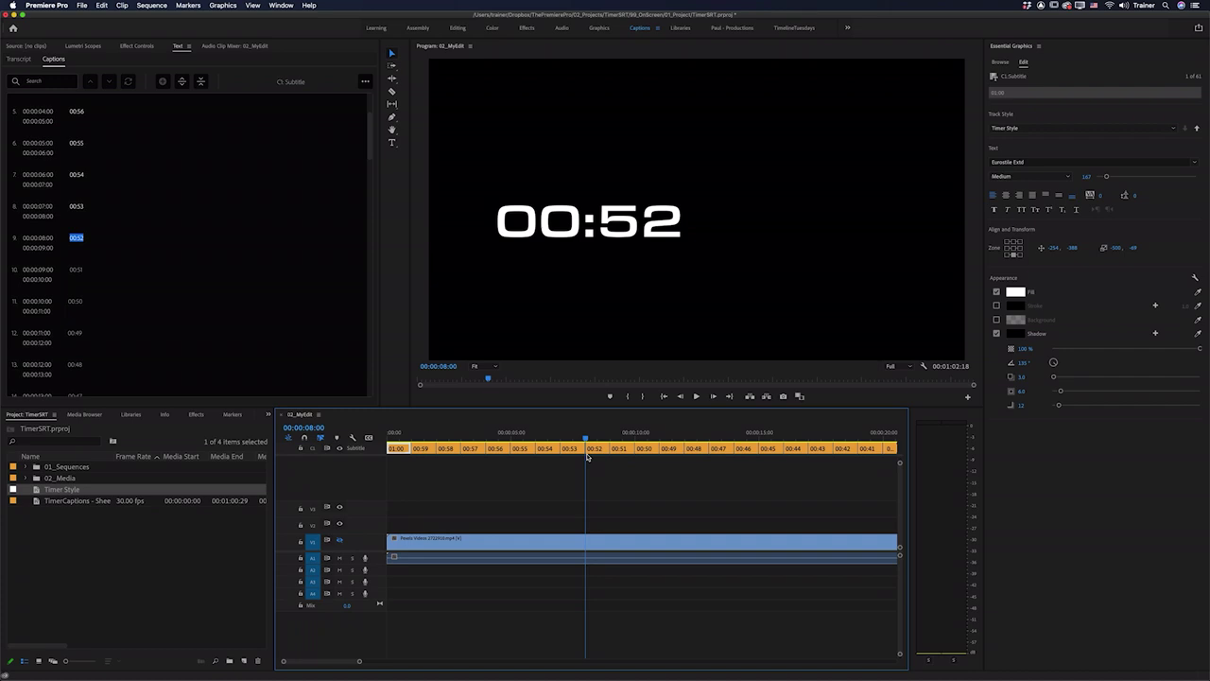
Open the media export settings and set captions to Burn Captions Into Video
{"action": "left_click", "coordinate": [86, 5]}
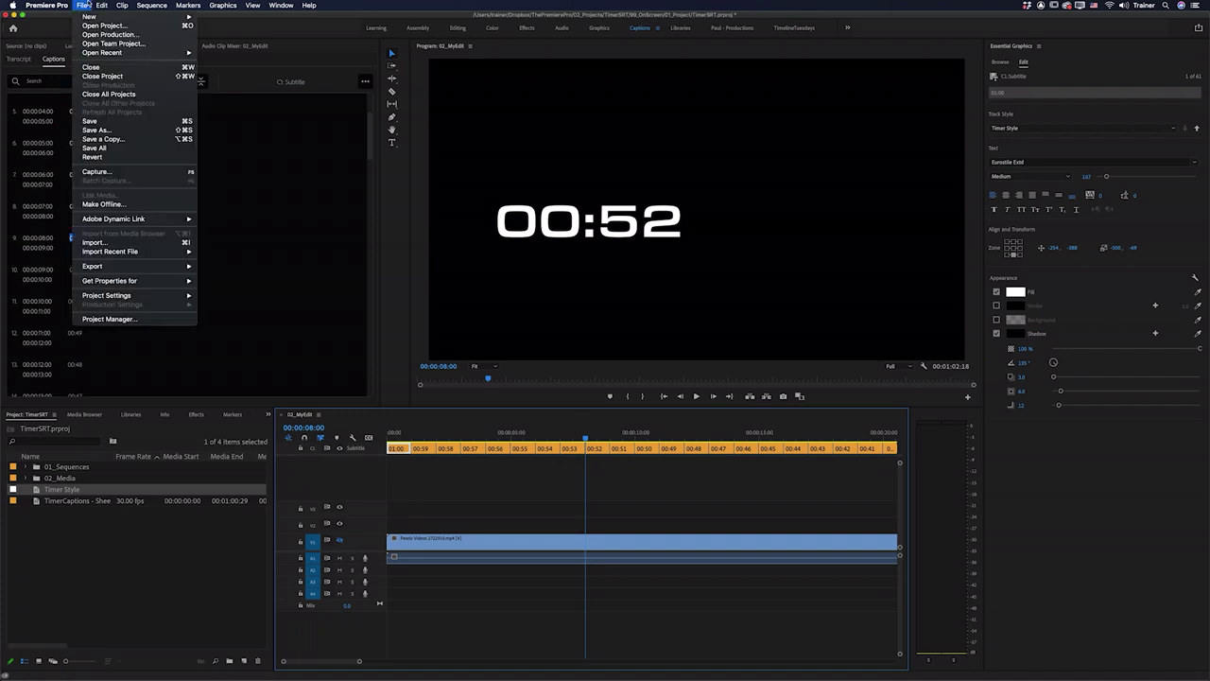
{"action": "mouse_move", "coordinate": [131, 266]}
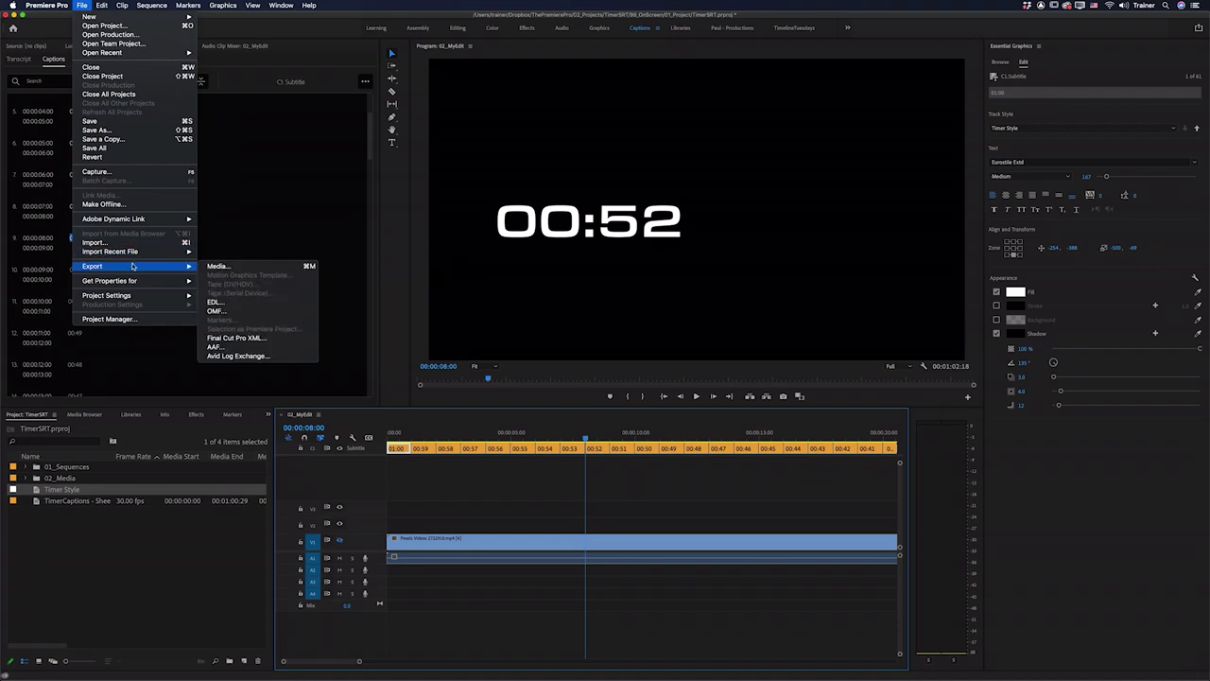
{"action": "left_click", "coordinate": [219, 267]}
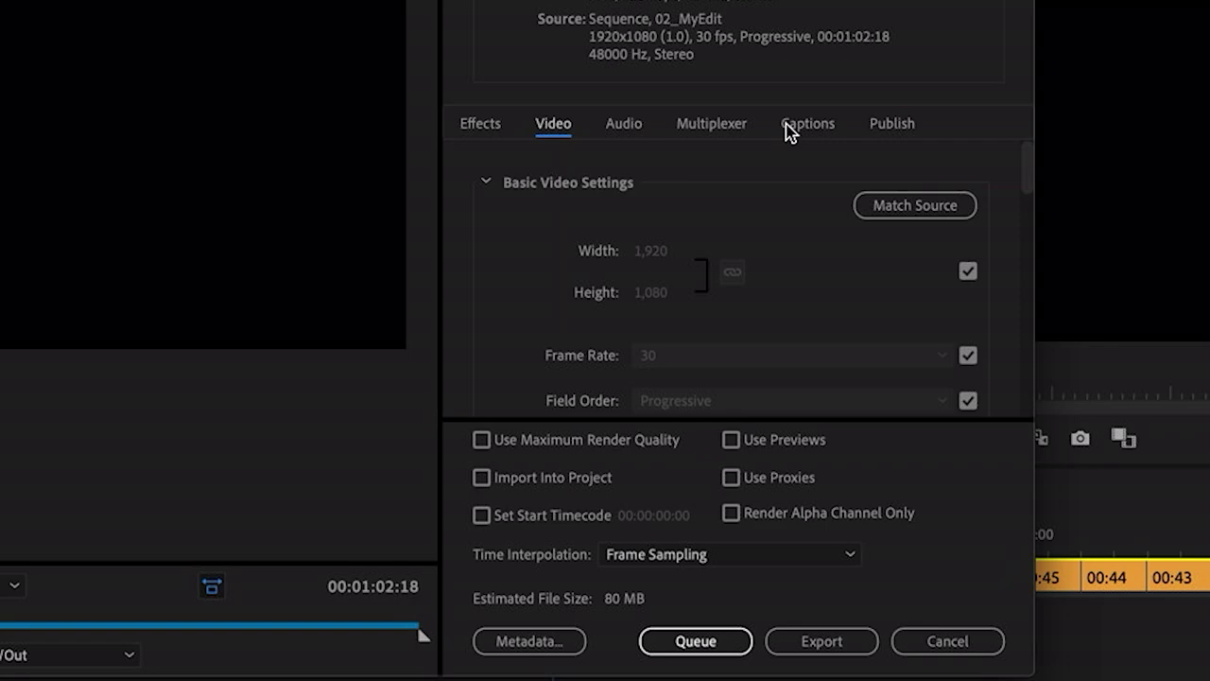
{"action": "left_click", "coordinate": [677, 280]}
{"action": "left_click", "coordinate": [707, 182]}
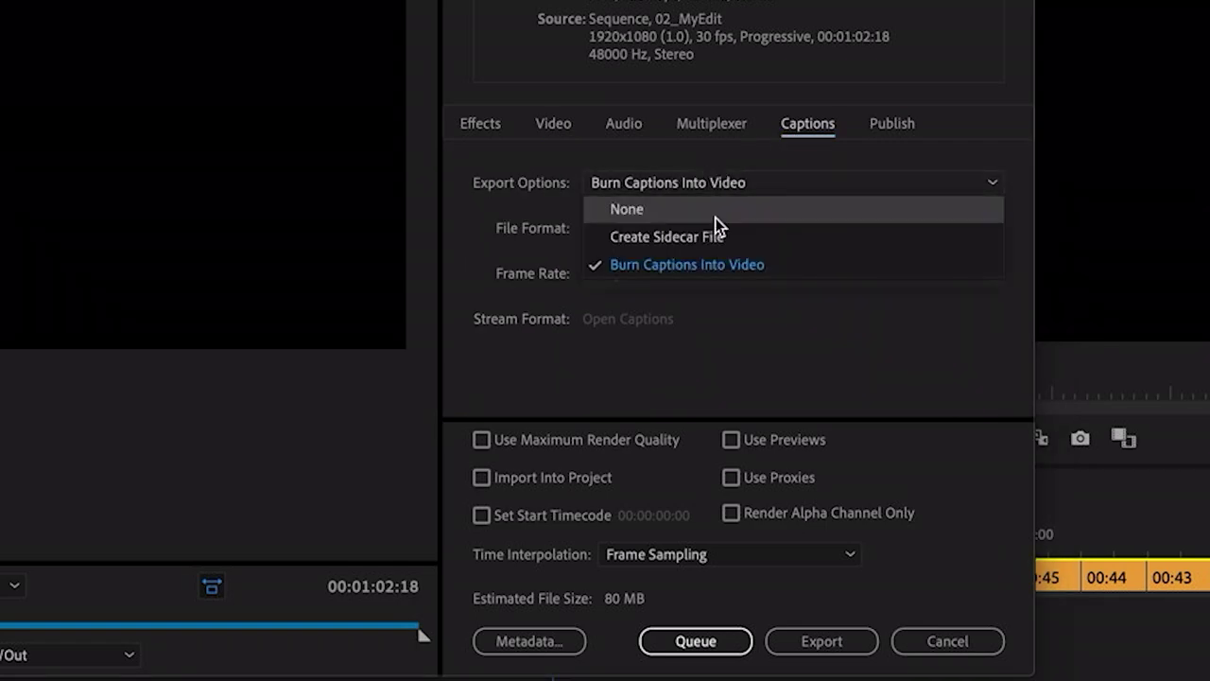
{"action": "left_click", "coordinate": [740, 271]}
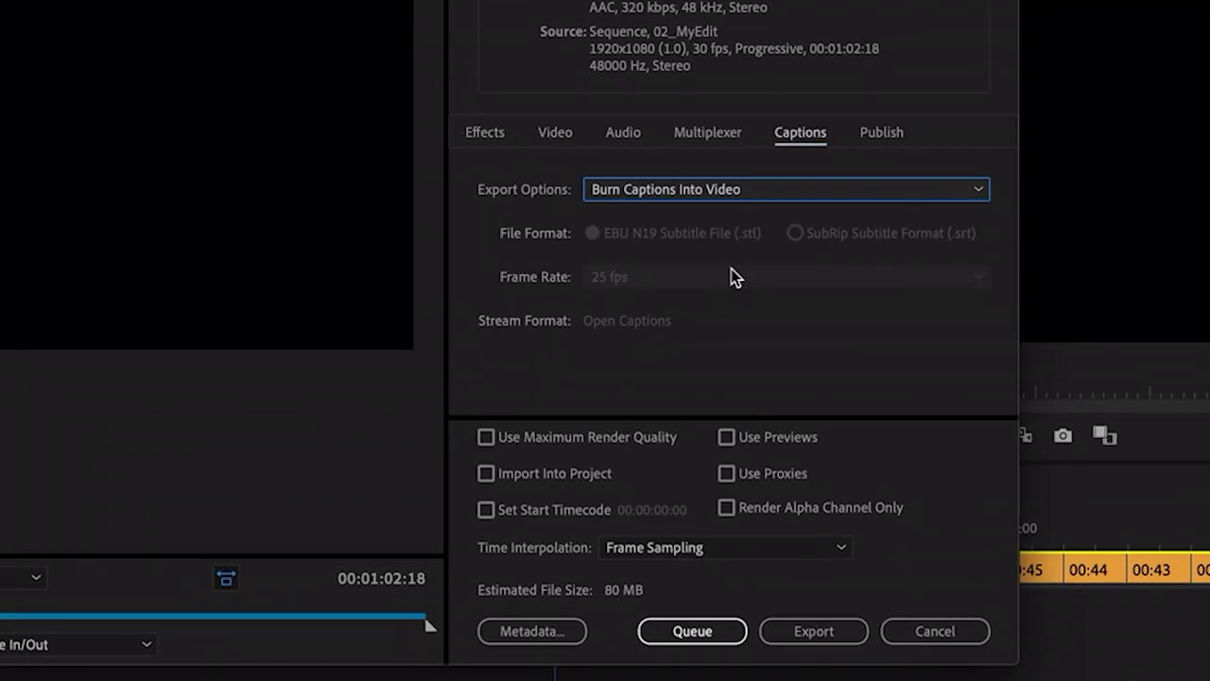